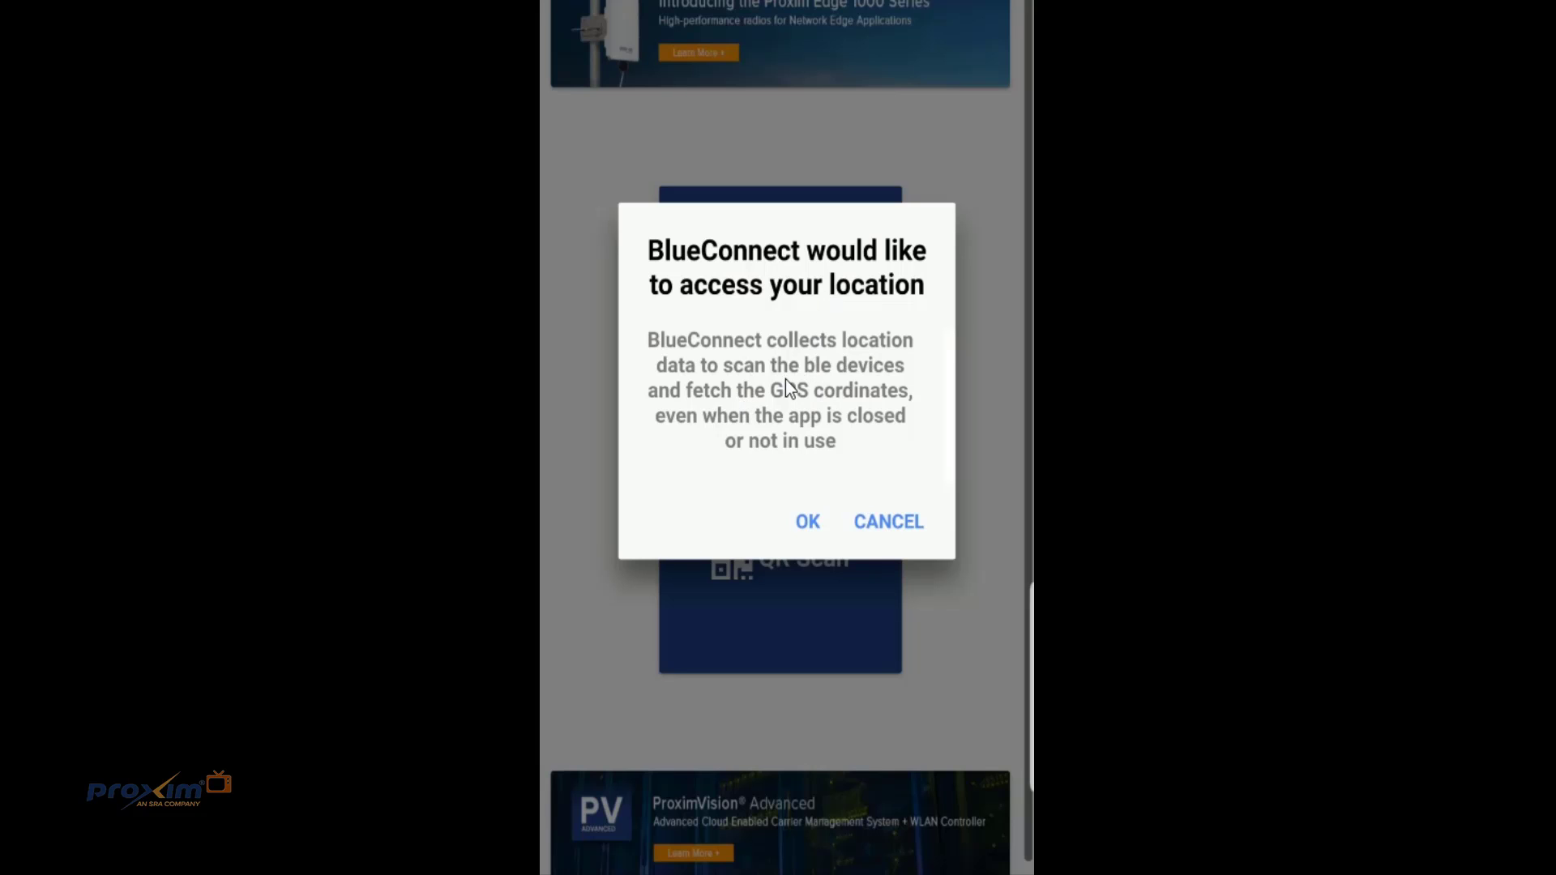
Accept BlueConnect's in-app request to access your location
{"action": "left_click", "coordinate": [810, 522]}
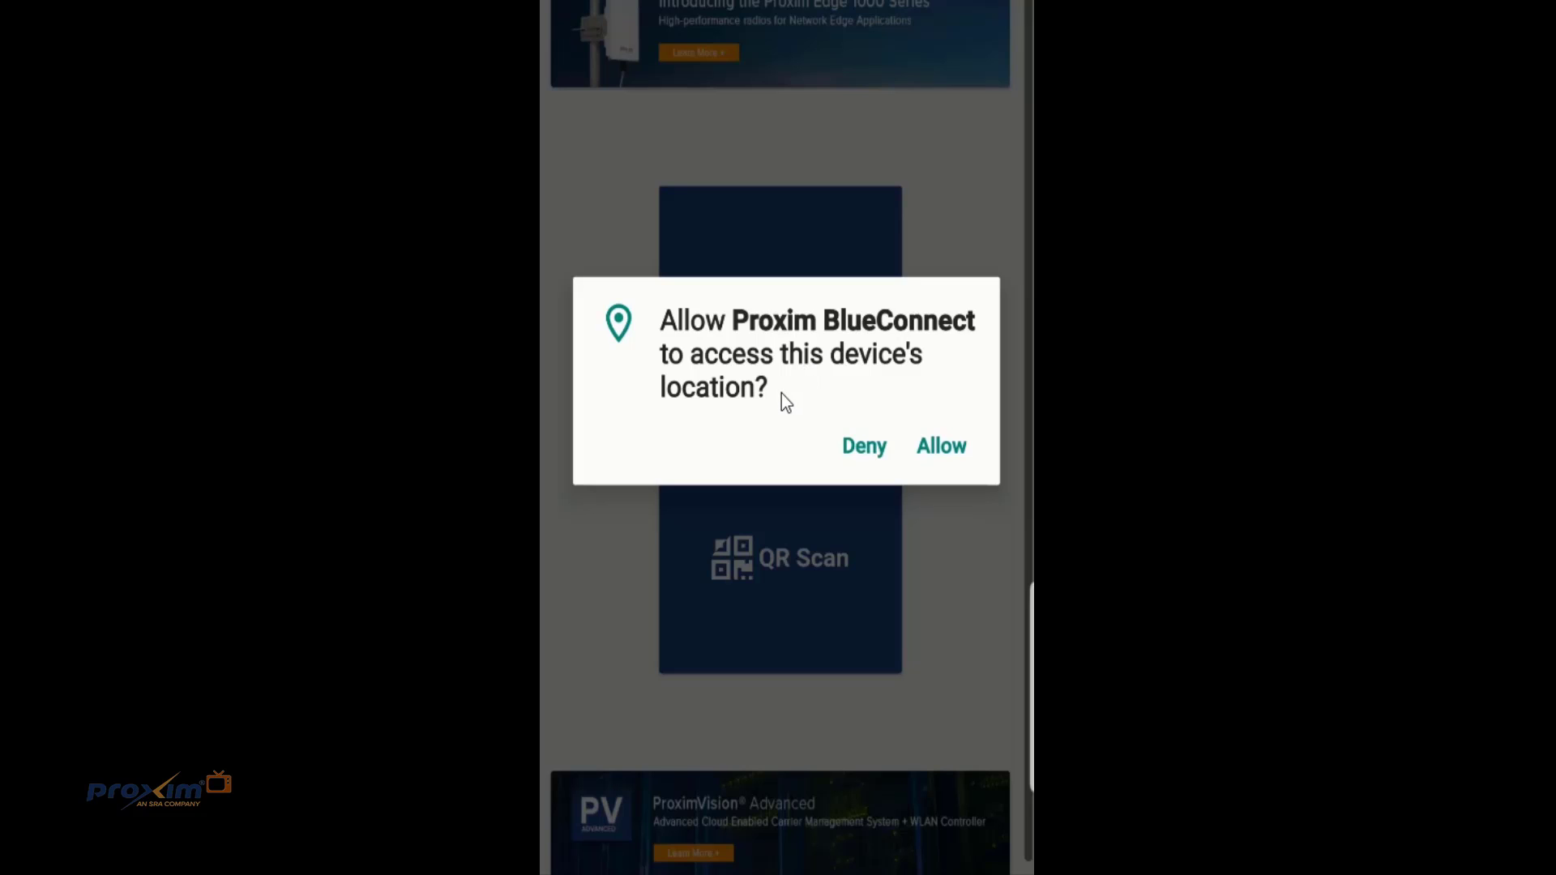
Allow BlueConnect location access on the Android permission prompt
{"action": "left_click", "coordinate": [940, 447]}
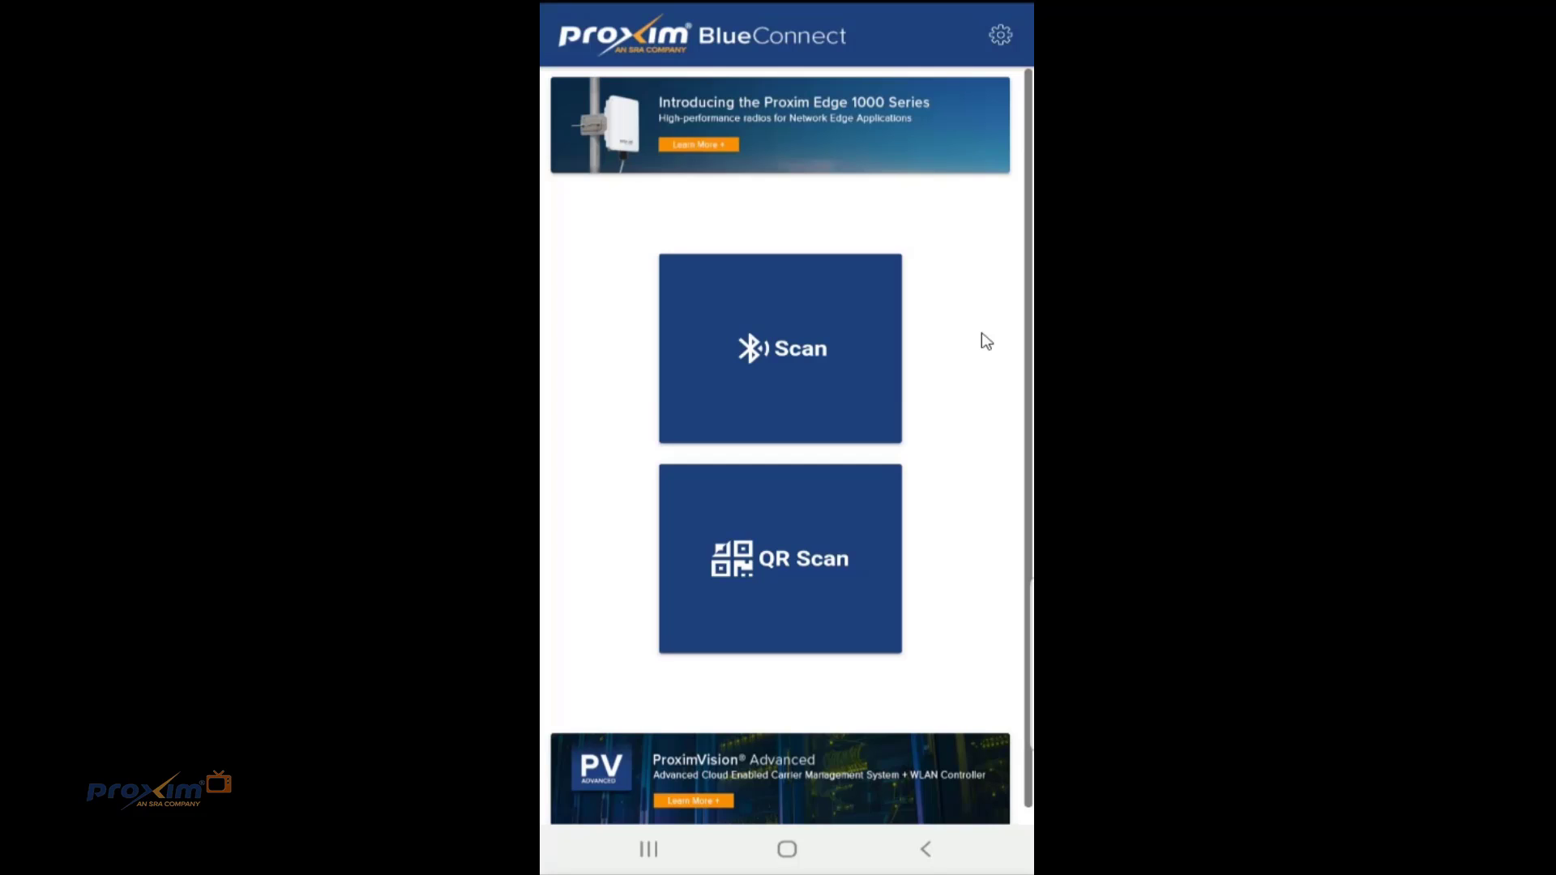
{"action": "left_click", "coordinate": [1002, 36]}
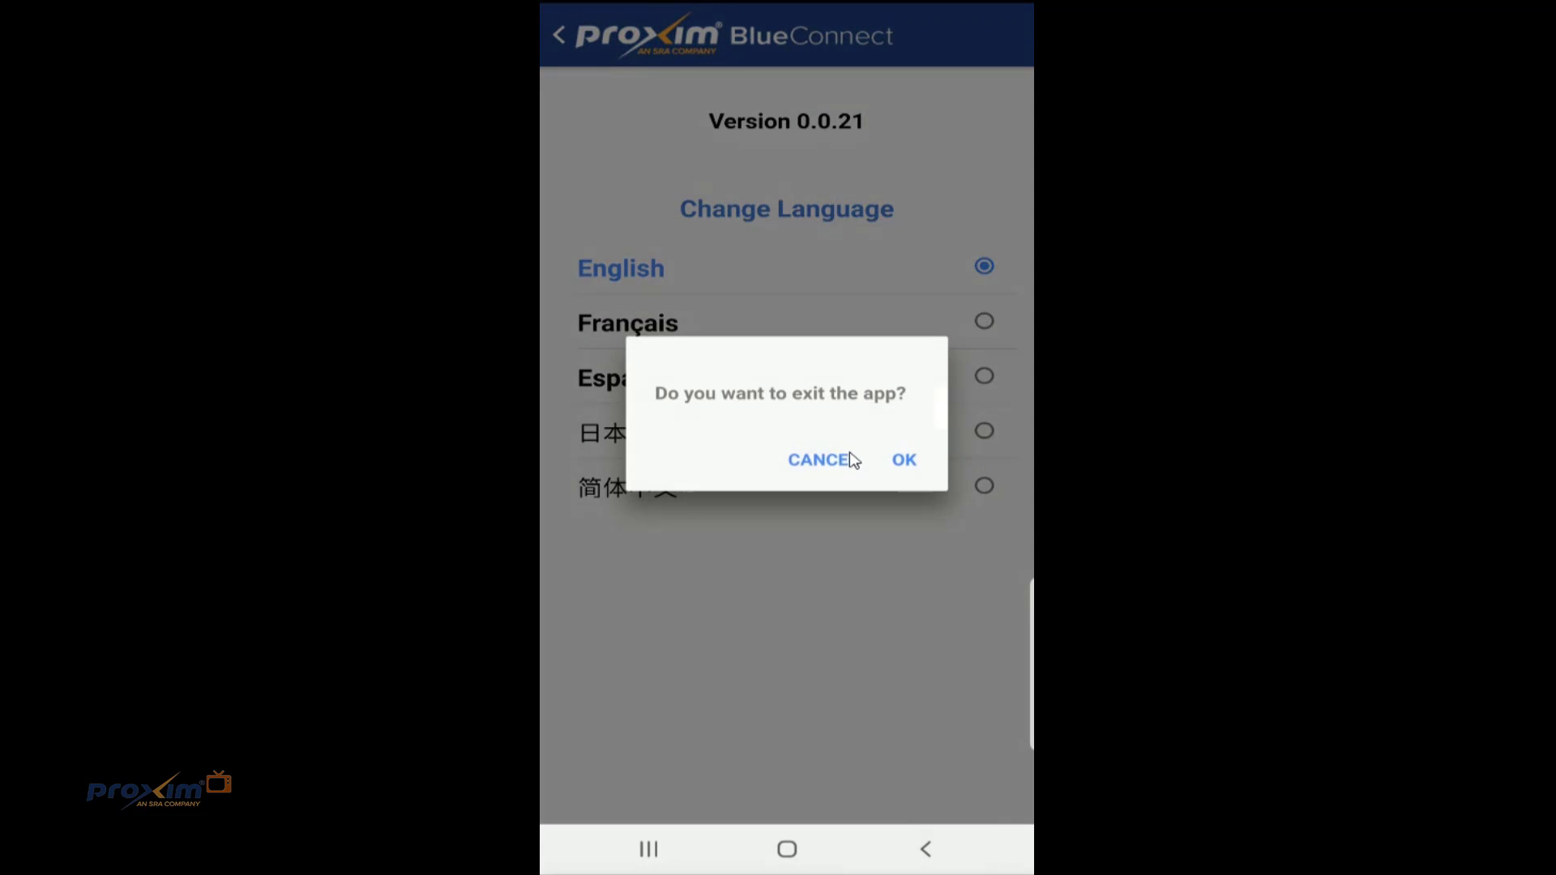
{"action": "left_click", "coordinate": [820, 460]}
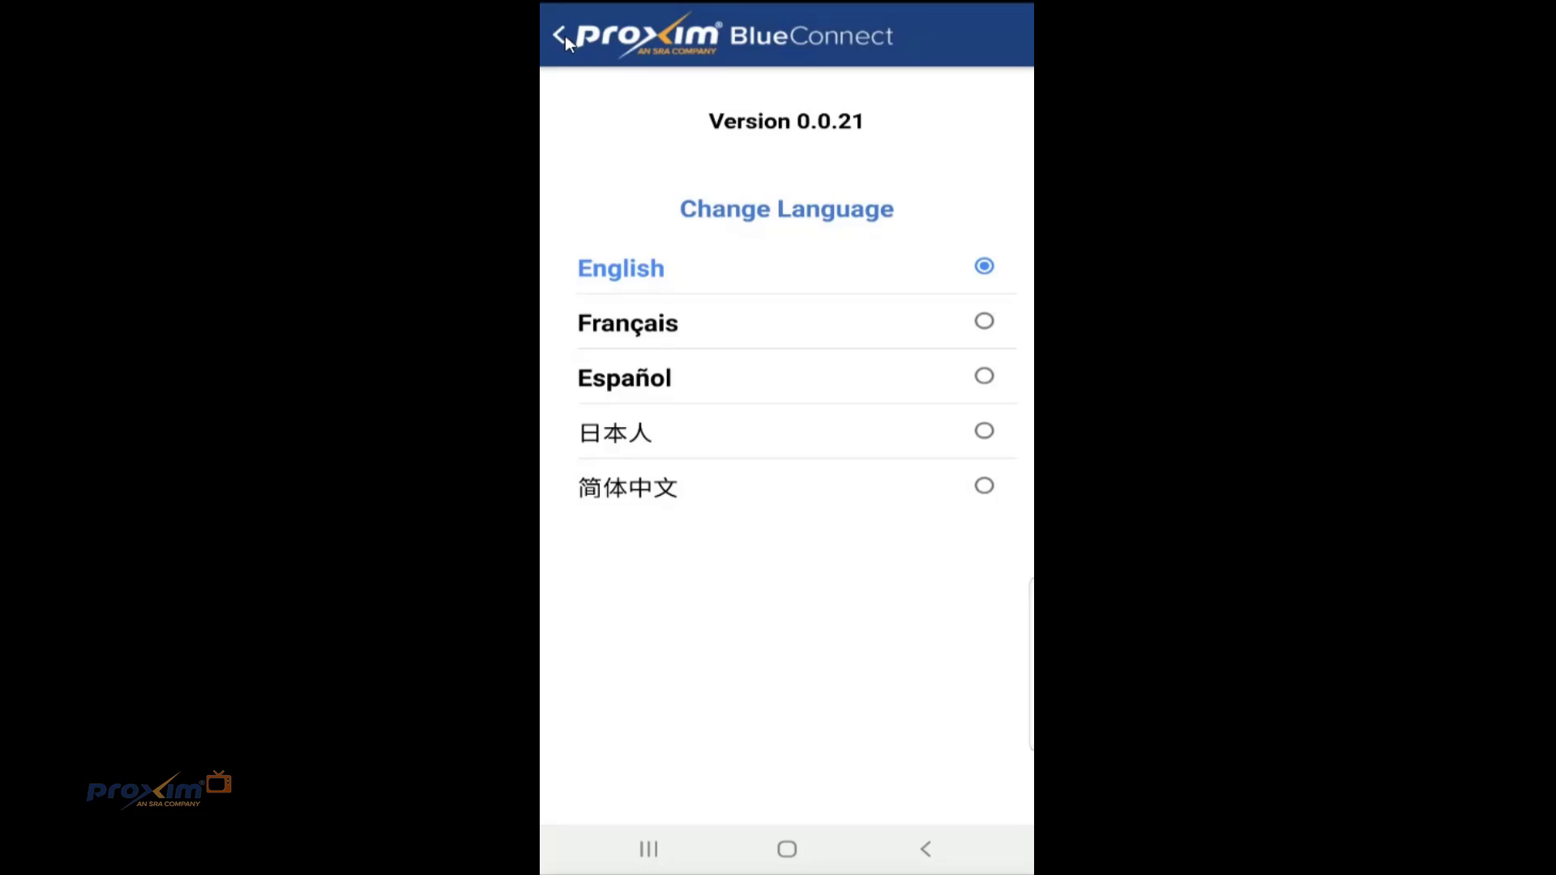
{"action": "left_click", "coordinate": [566, 36]}
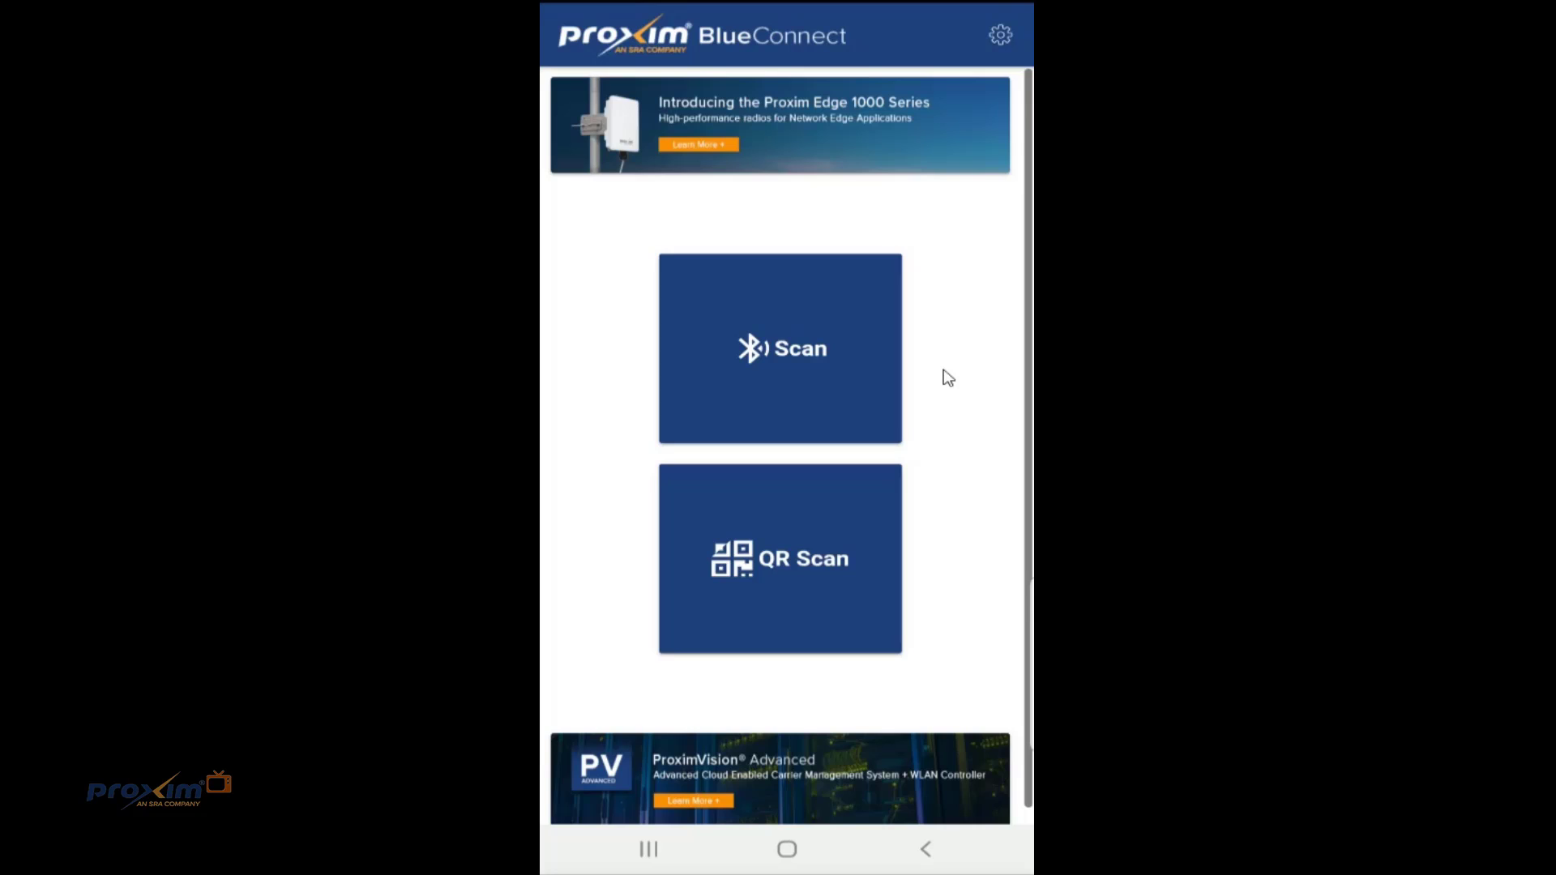
{"action": "left_click", "coordinate": [820, 362]}
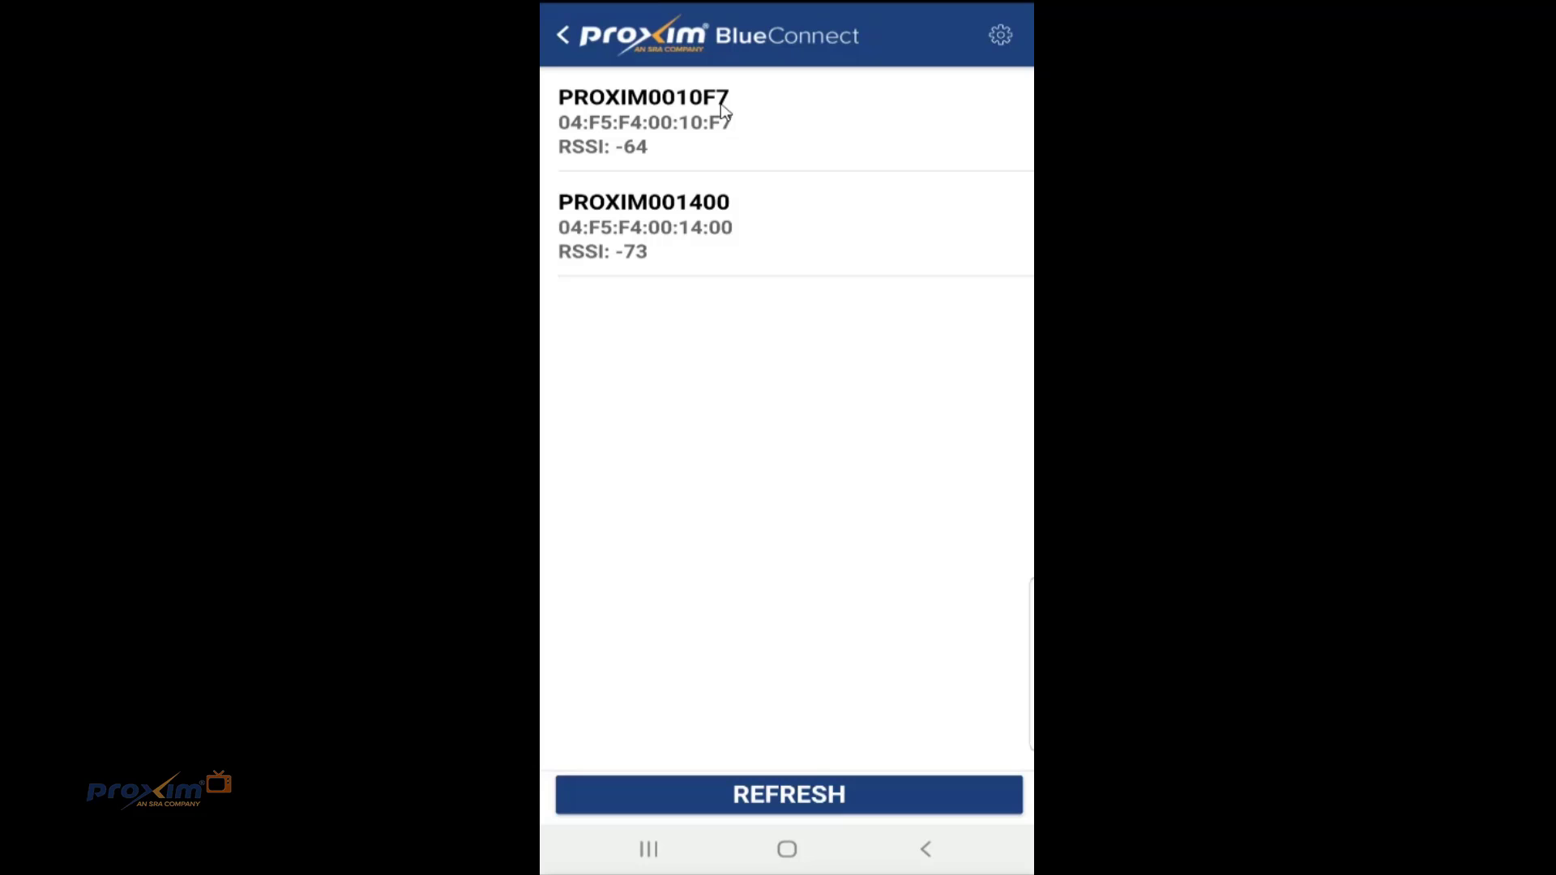
{"action": "left_click", "coordinate": [564, 37]}
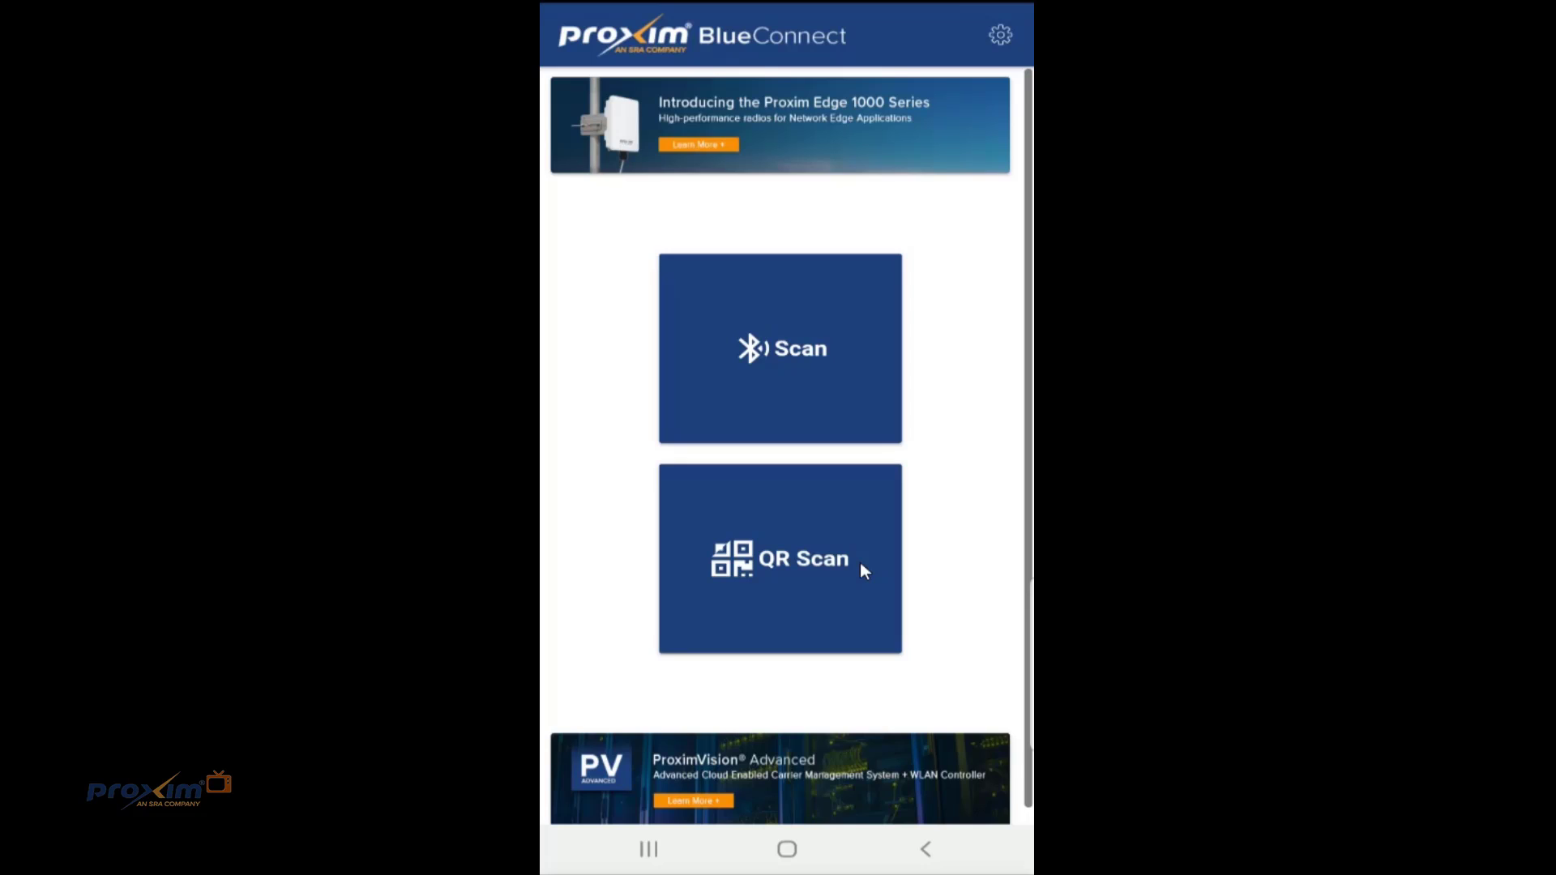
Pair with radio PROXIM0010F7 via its QR code, allowing the camera and entering the pairing PIN
{"action": "left_click", "coordinate": [831, 592]}
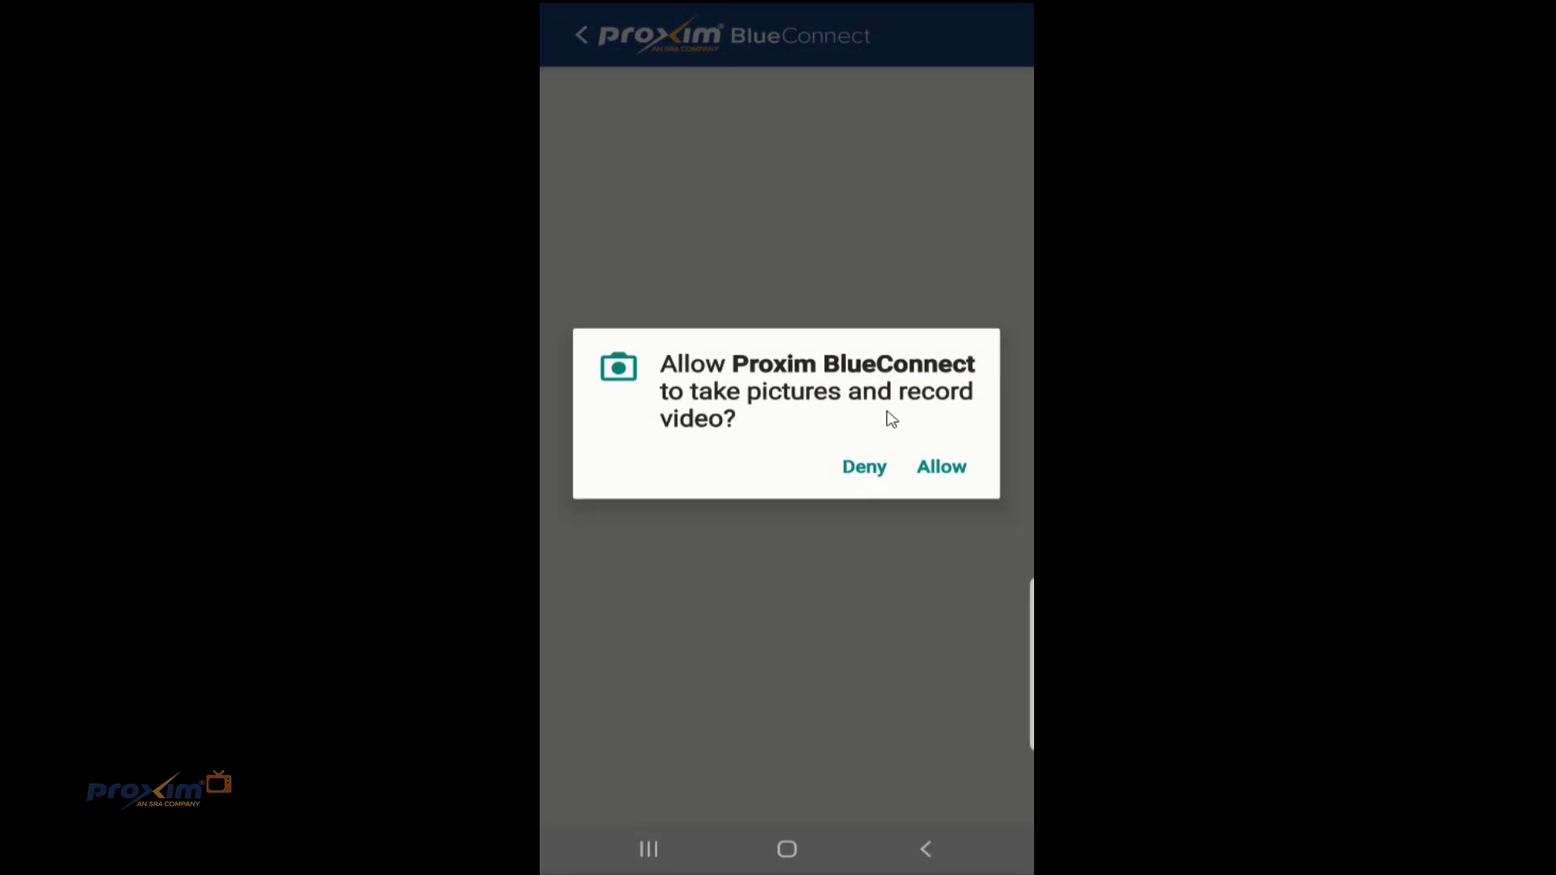
{"action": "left_click", "coordinate": [930, 470]}
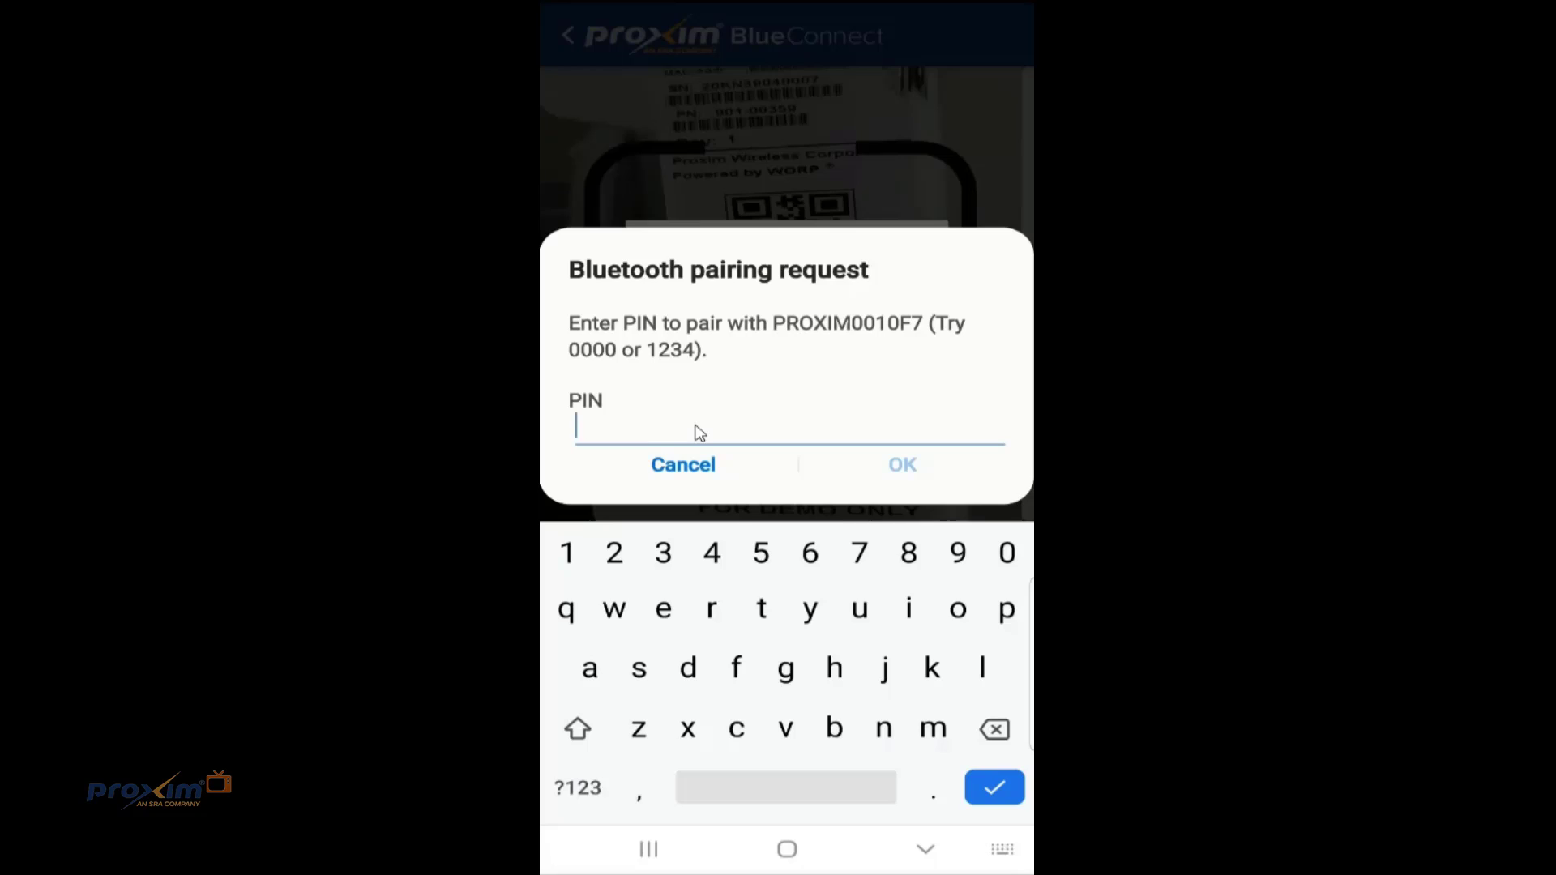
{"action": "type", "text": "12345"}
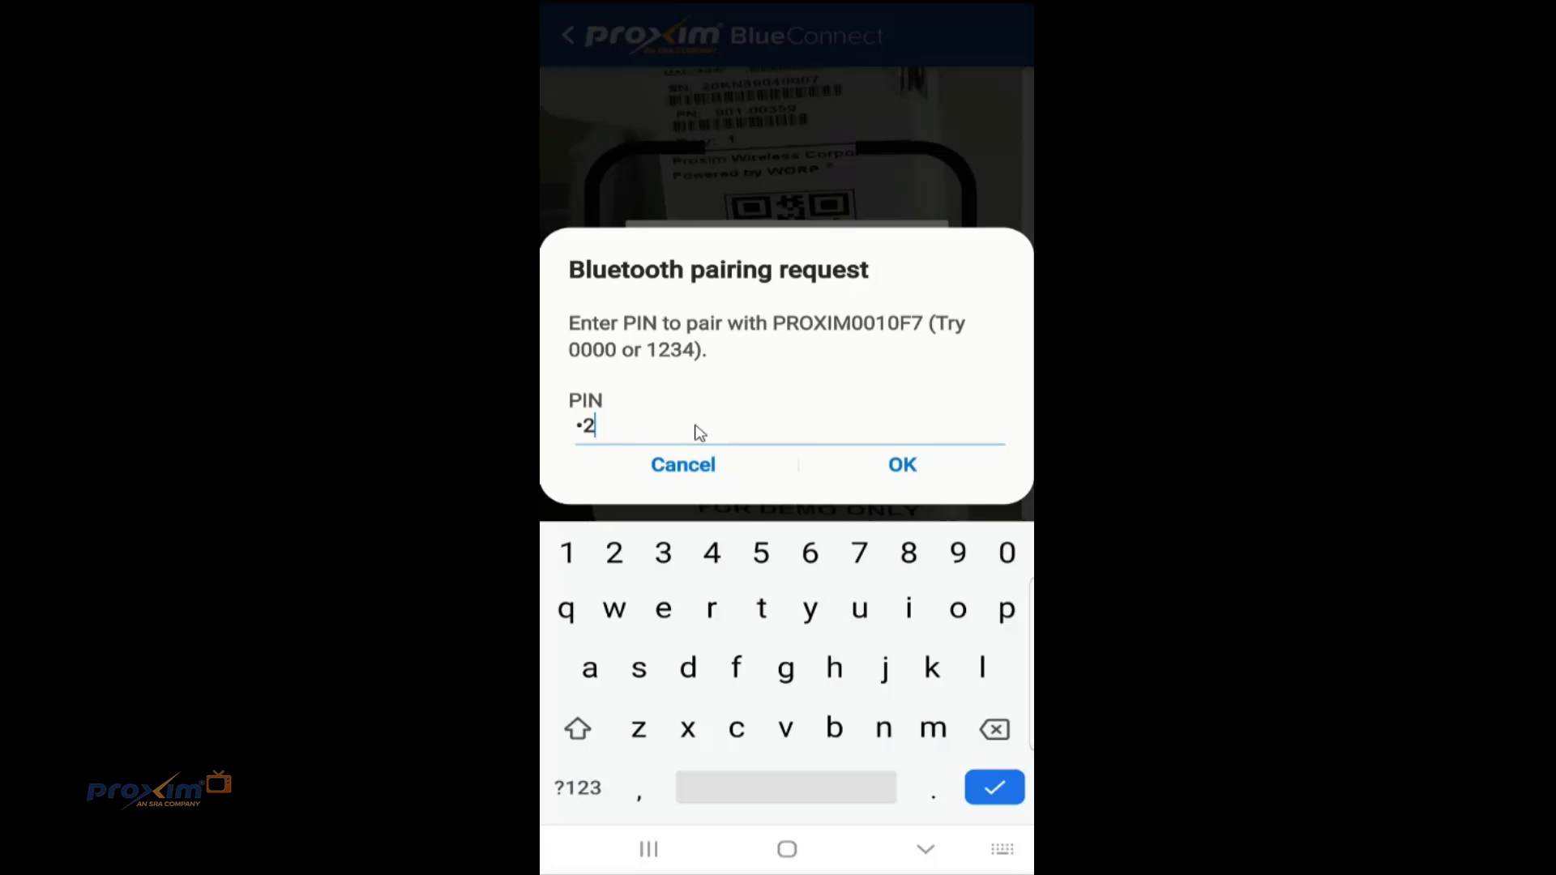
{"action": "type", "text": "6"}
{"action": "left_click", "coordinate": [905, 468]}
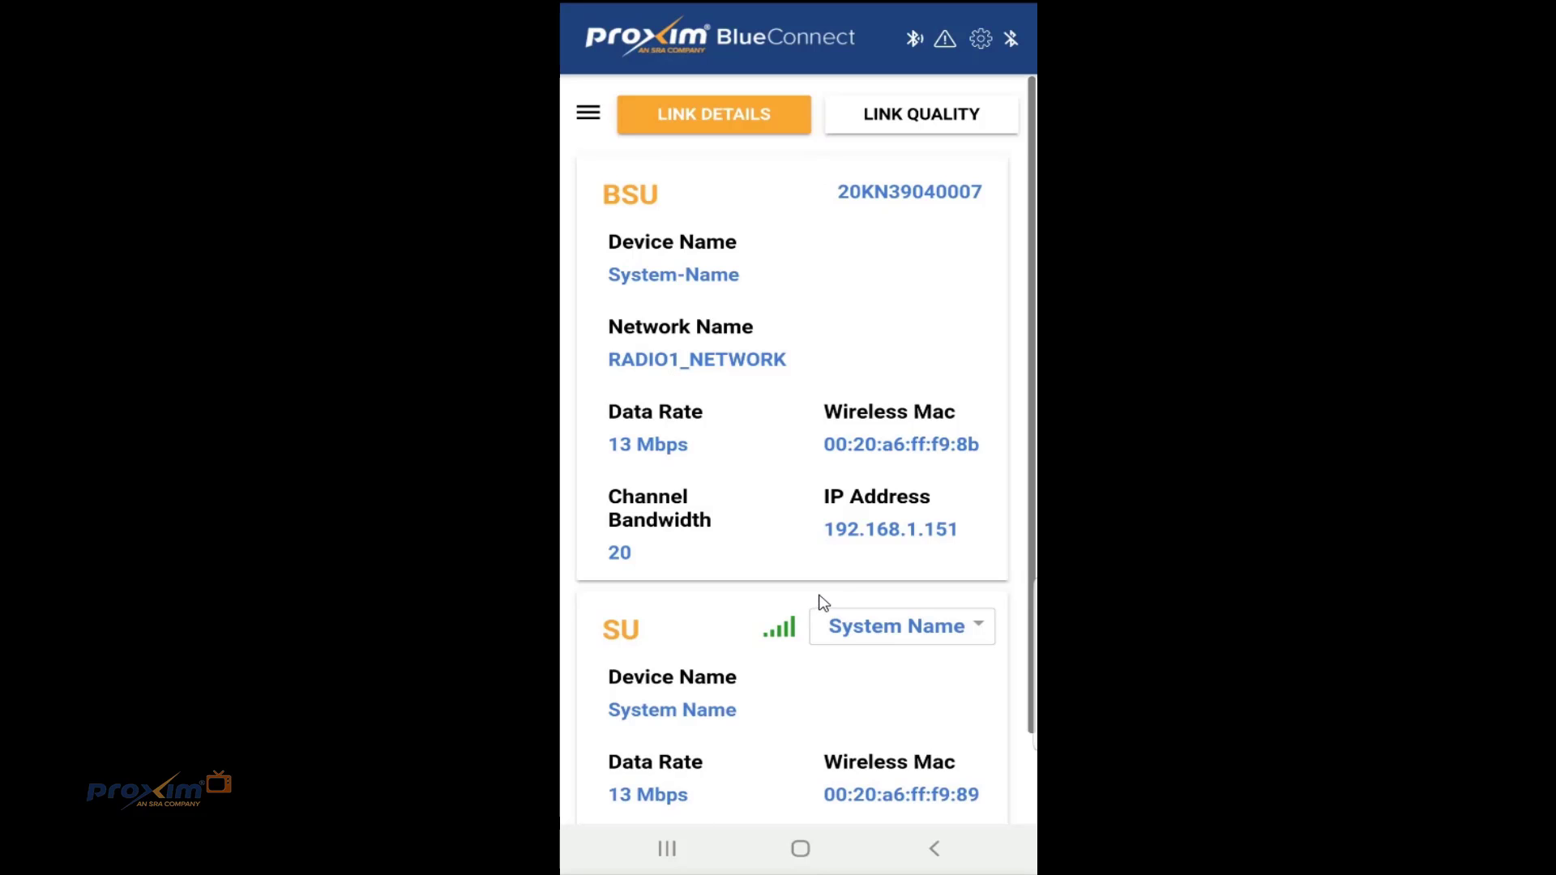
{"action": "scroll", "coordinate": [819, 600], "scroll_direction": "down", "scroll_amount": 2}
{"action": "scroll", "coordinate": [863, 567], "scroll_direction": "up", "scroll_amount": 1}
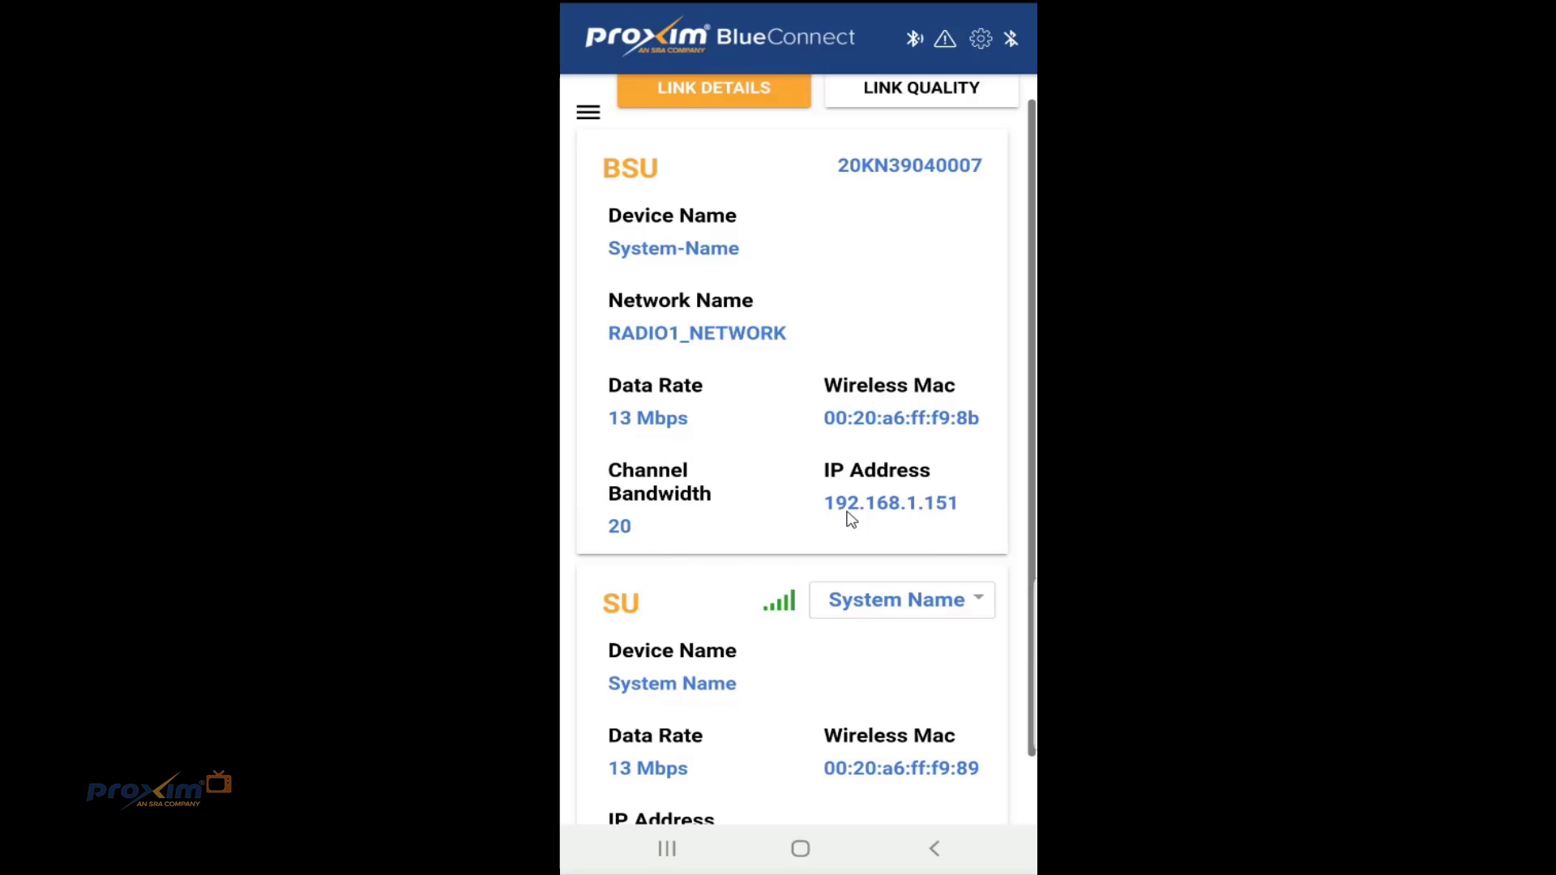
{"action": "scroll", "coordinate": [978, 653], "scroll_direction": "down", "scroll_amount": 1}
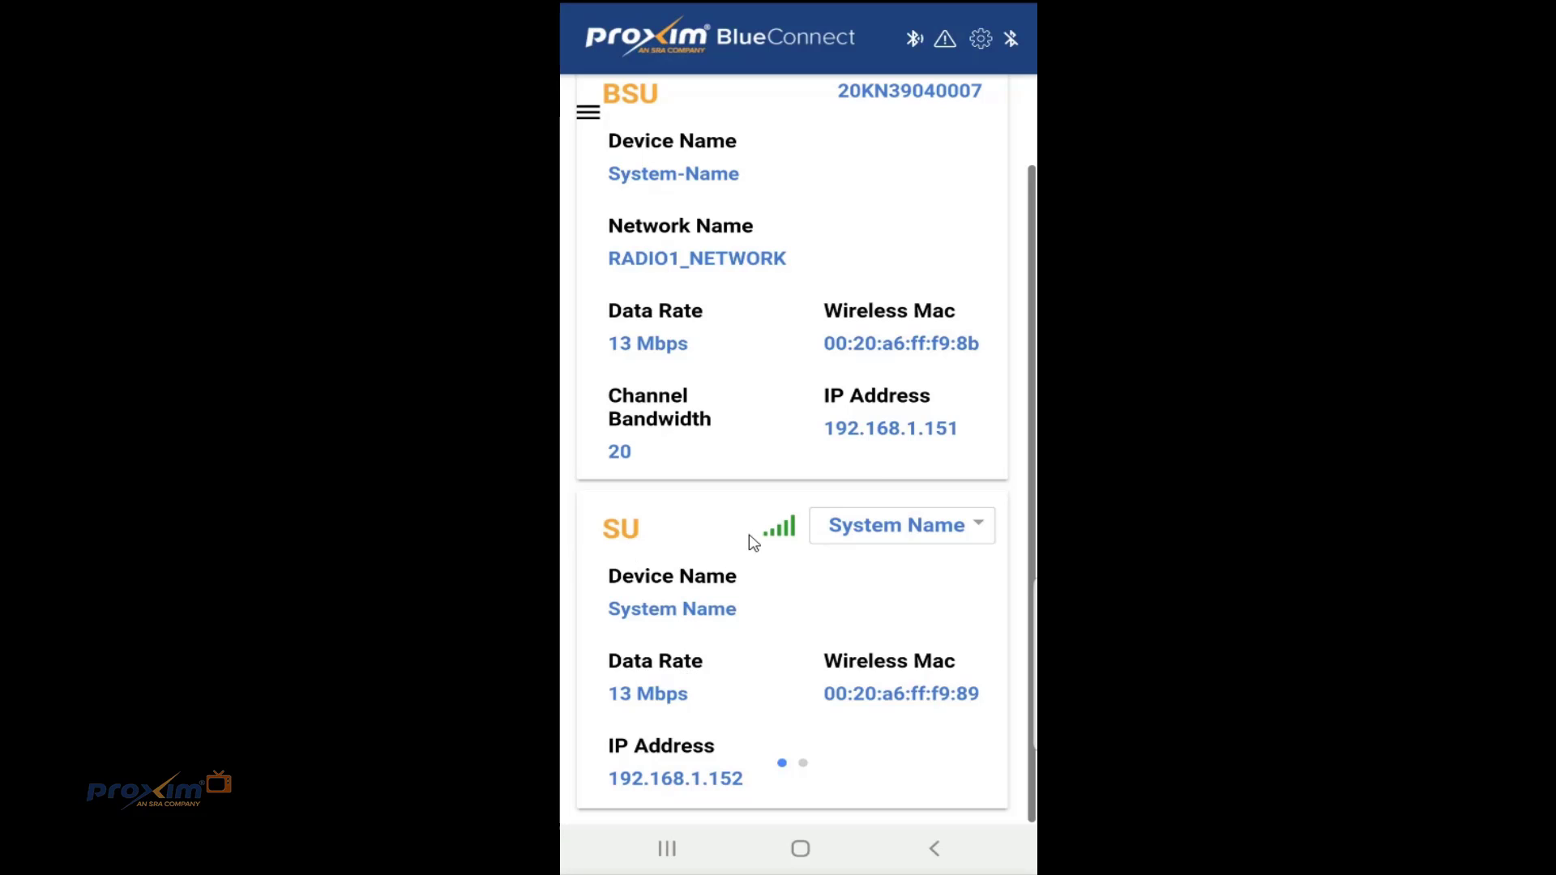
{"action": "left_click", "coordinate": [889, 526]}
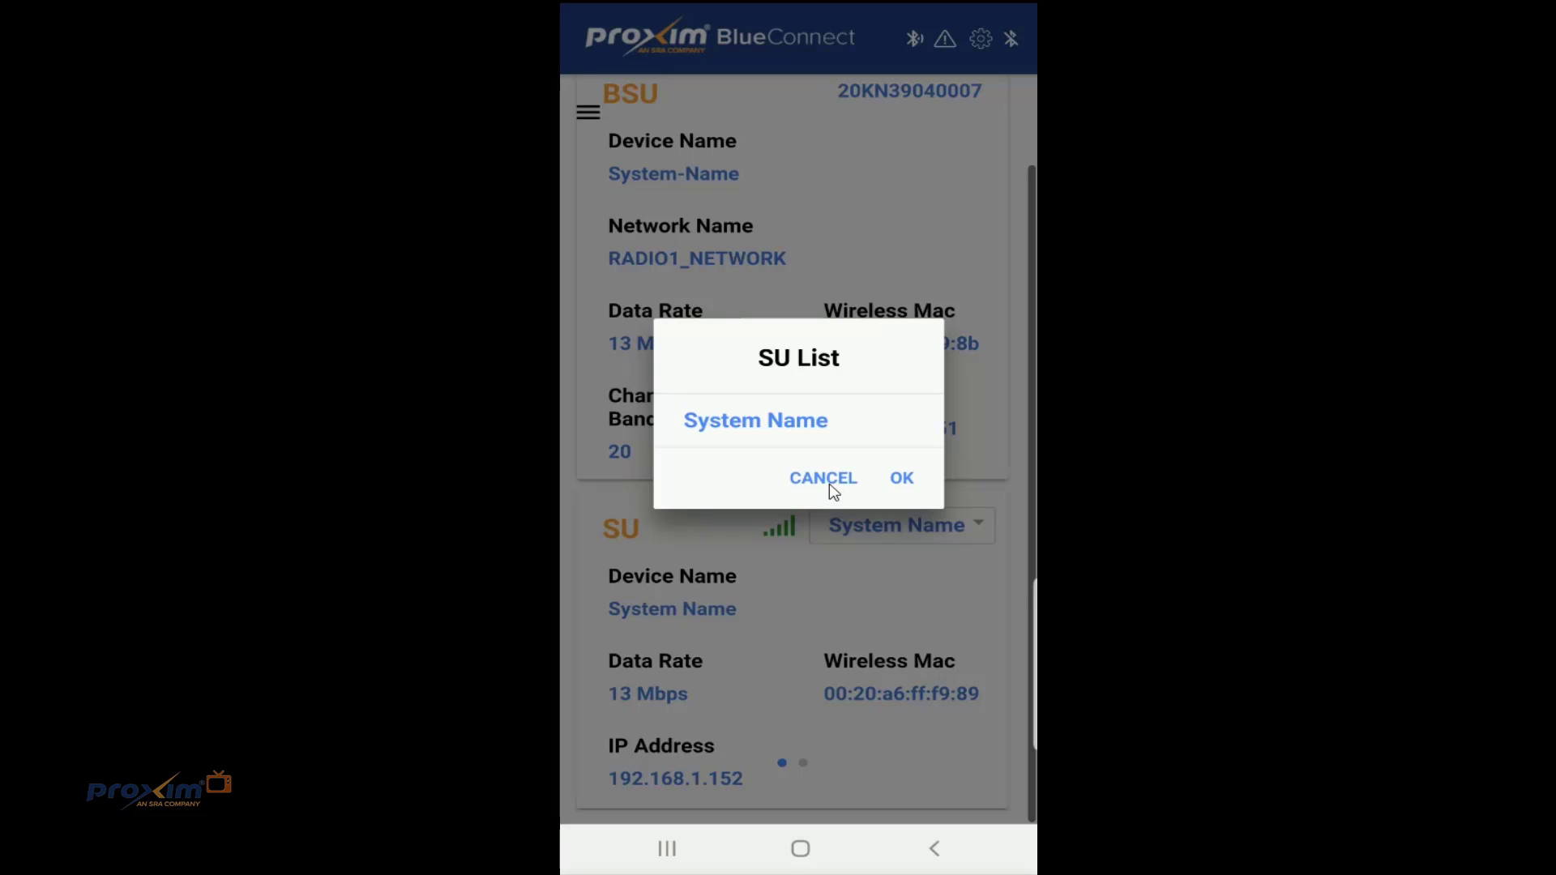
{"action": "left_click", "coordinate": [833, 488]}
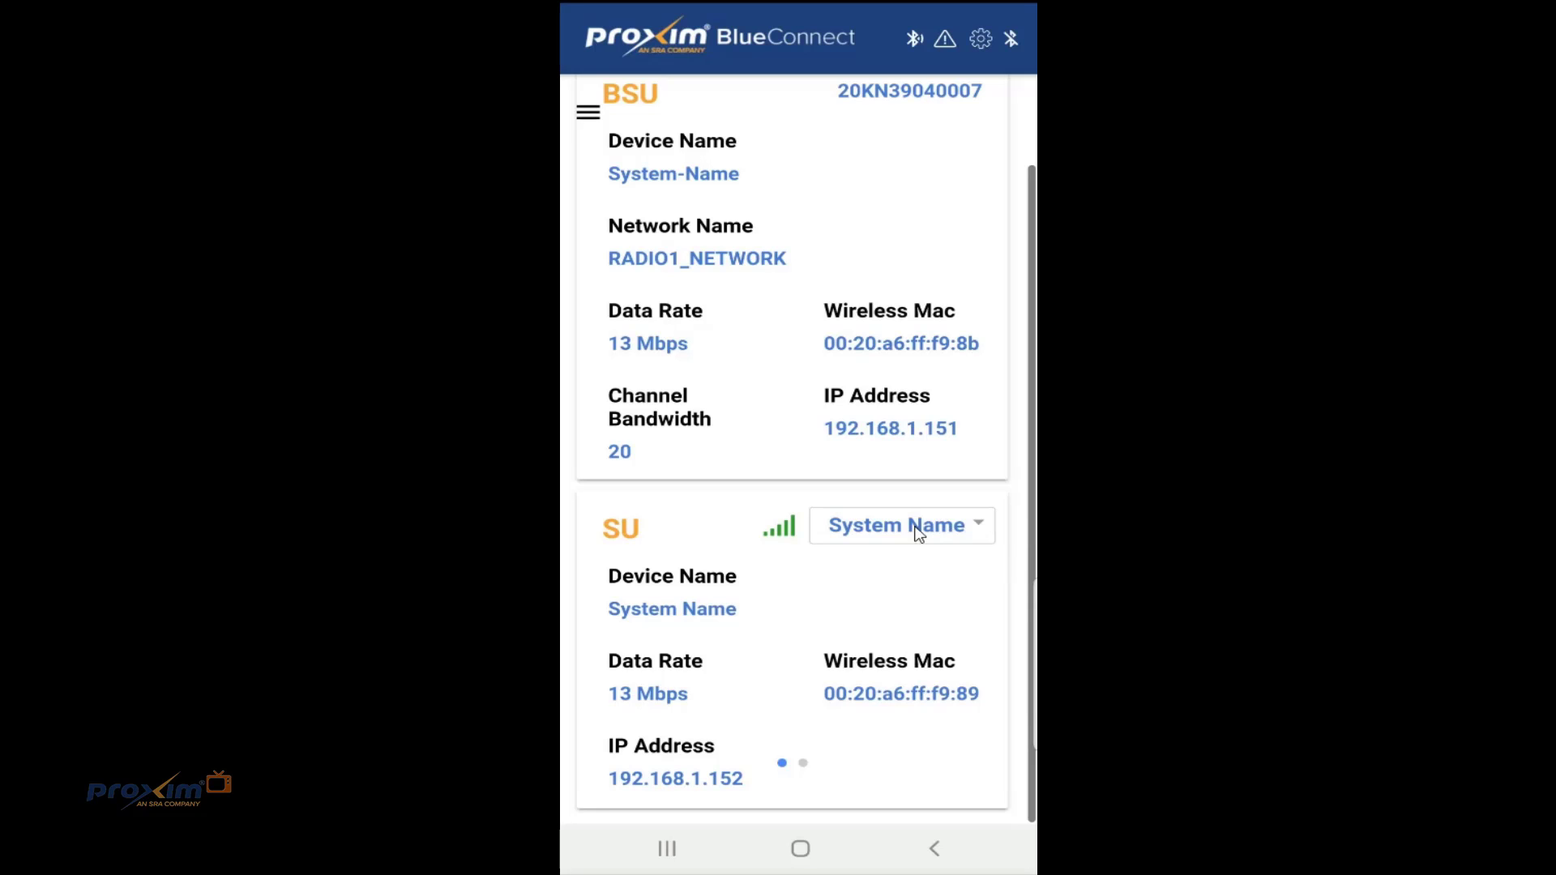
{"action": "scroll", "coordinate": [902, 567], "scroll_direction": "up", "scroll_amount": 2}
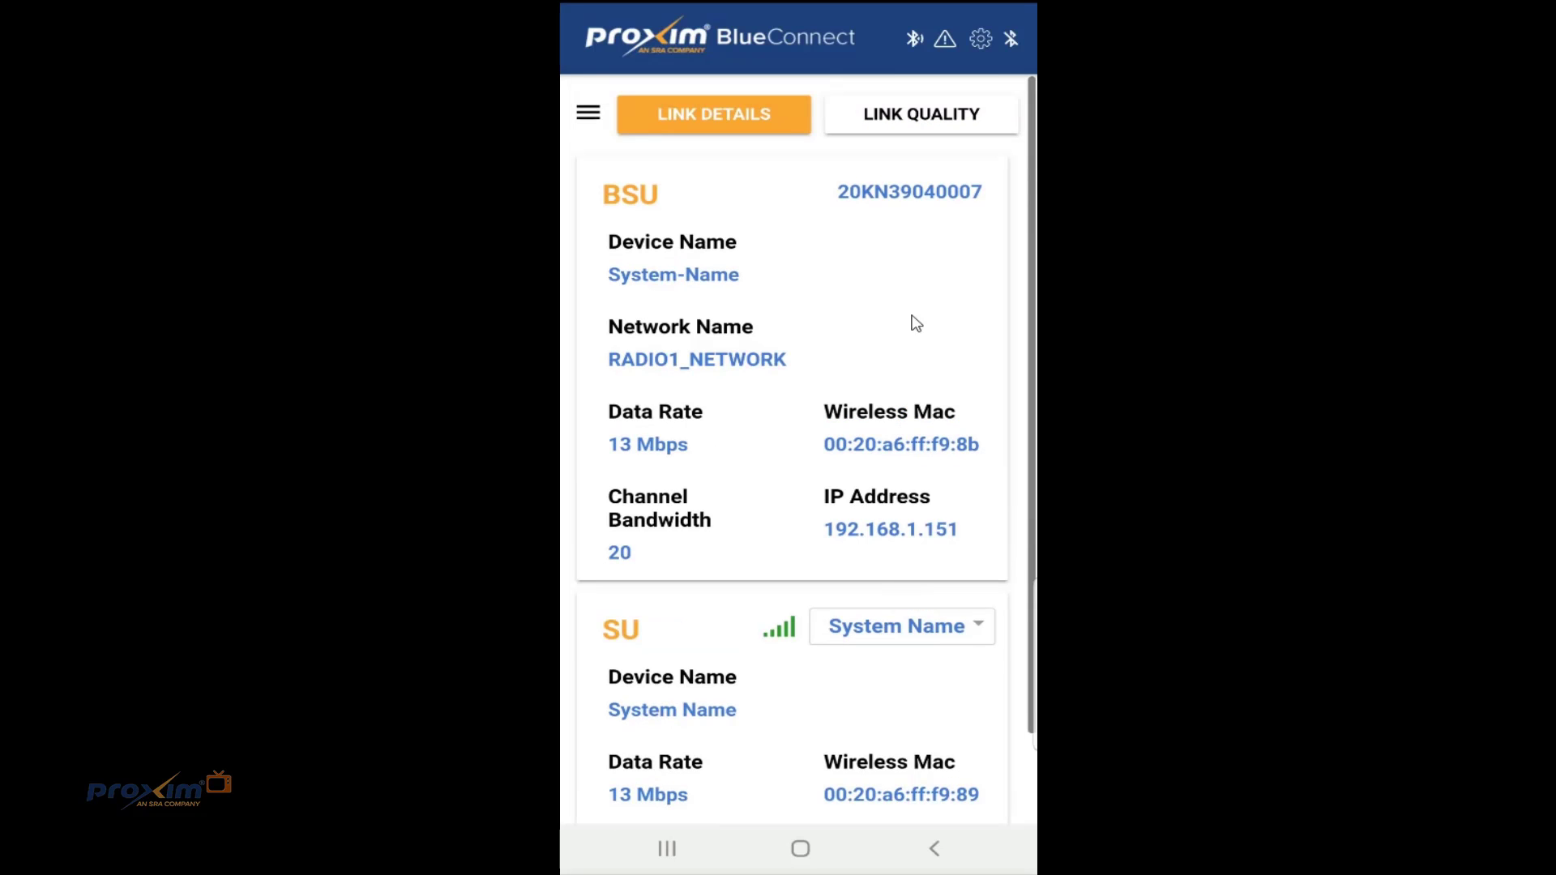
Check the link quality SNR figures, go back to link details, and open the navigation menu
{"action": "left_click", "coordinate": [925, 114]}
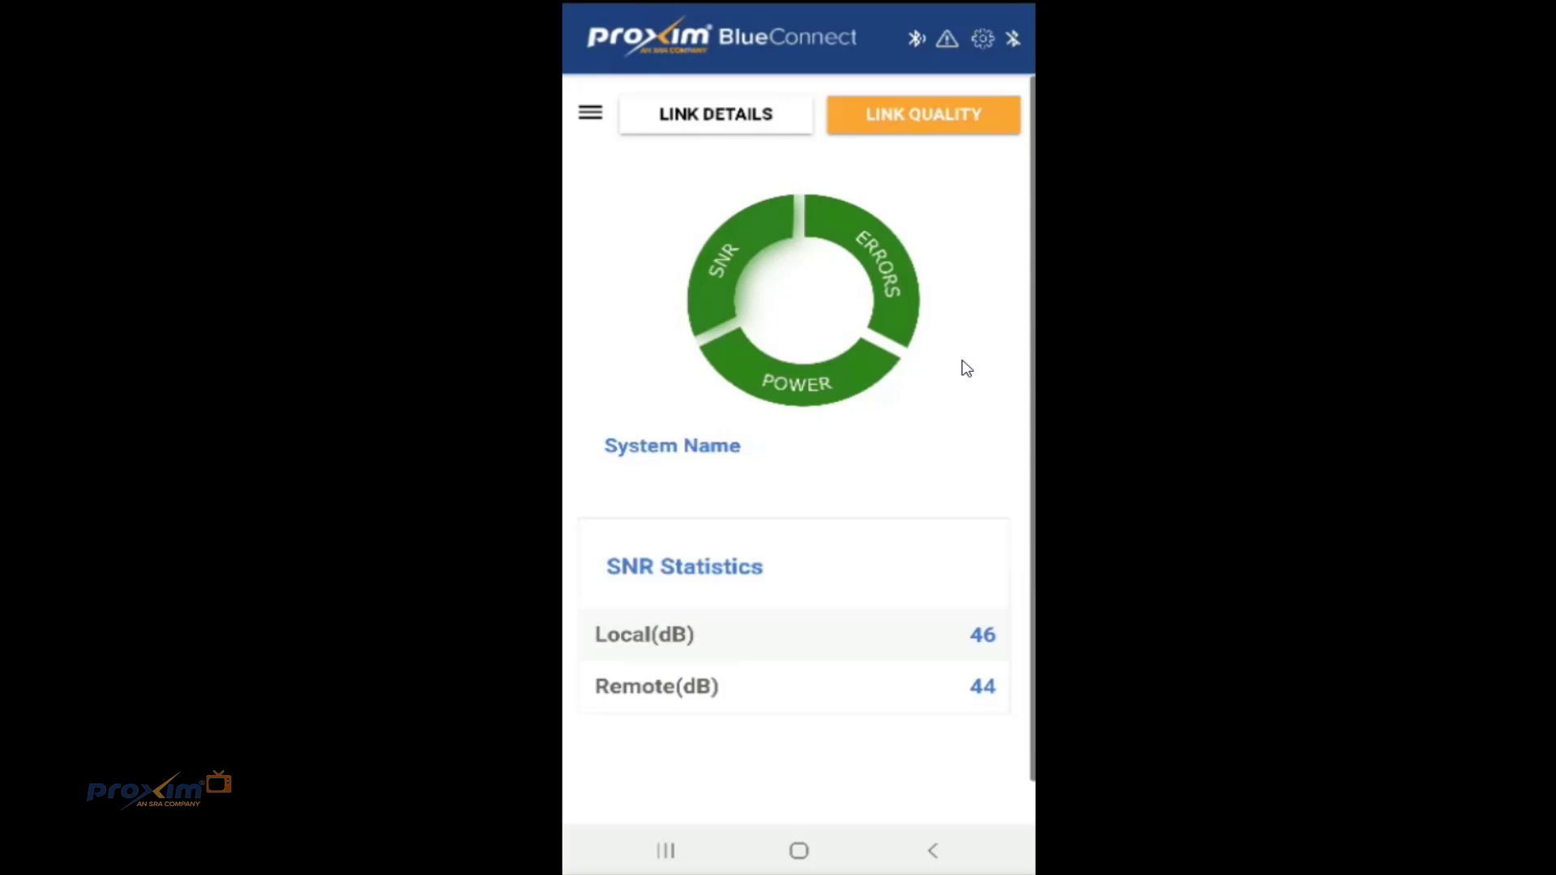
{"action": "left_click", "coordinate": [684, 119]}
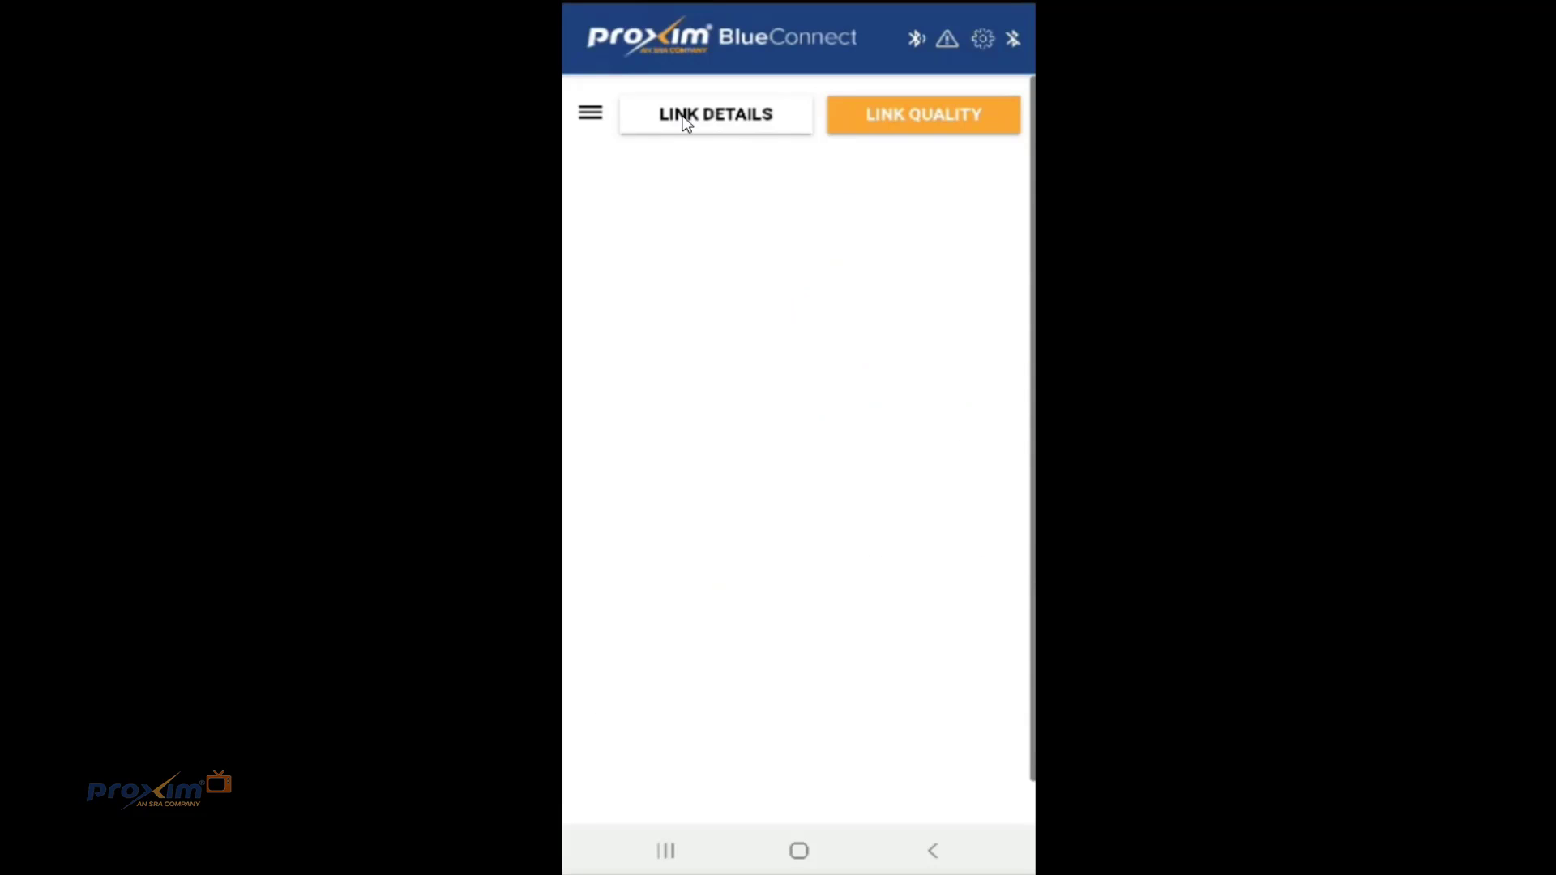
{"action": "left_click", "coordinate": [591, 115]}
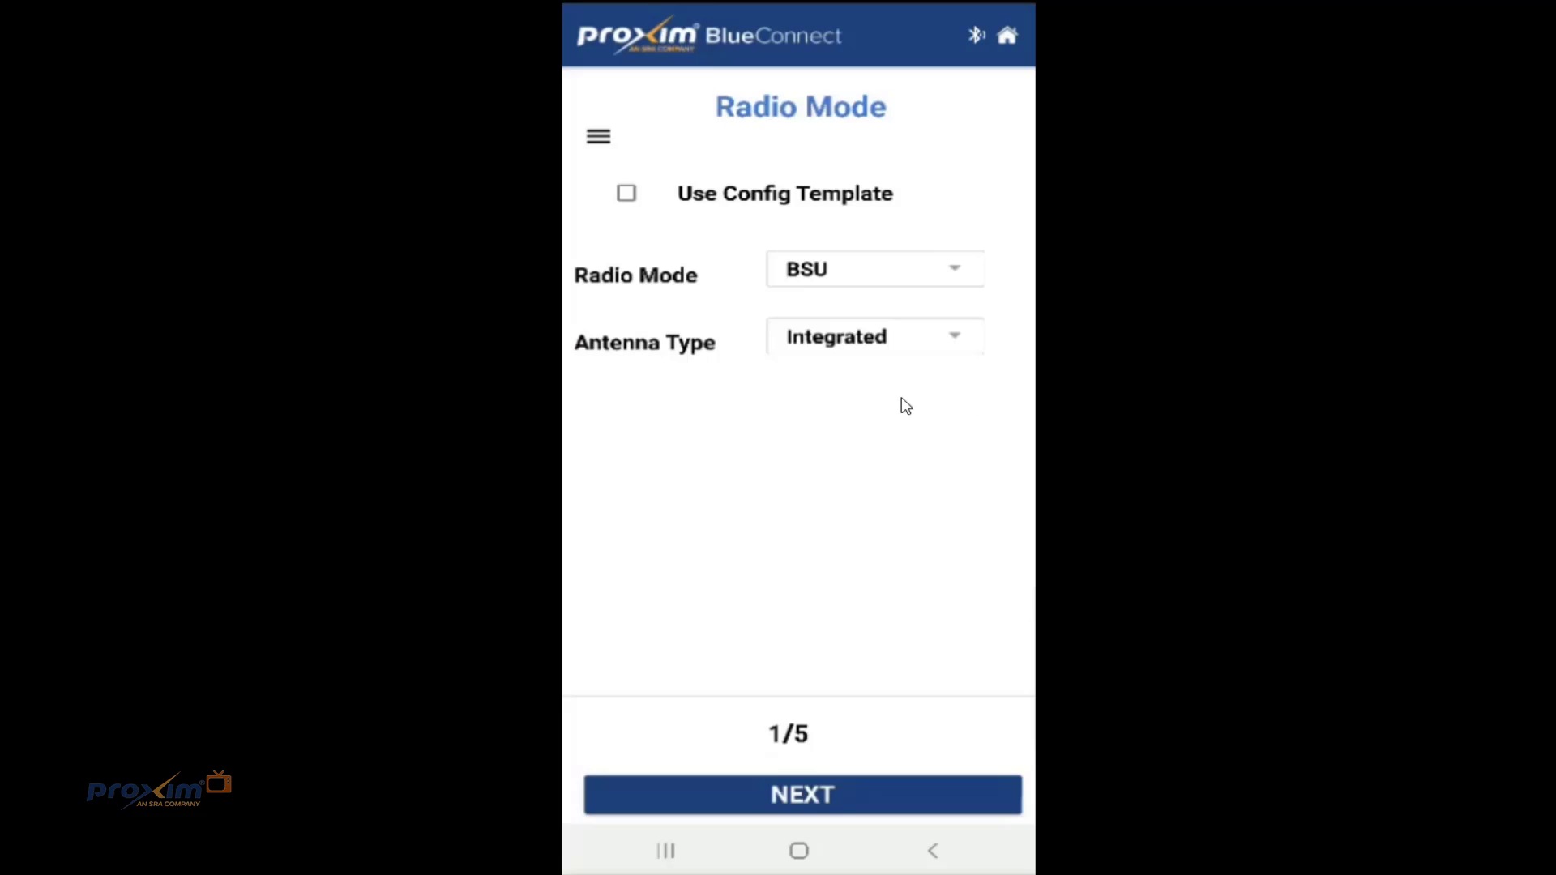
Keep Radio Mode as BSU and Antenna Type as Integrated, then go to the System step
{"action": "left_click", "coordinate": [918, 275]}
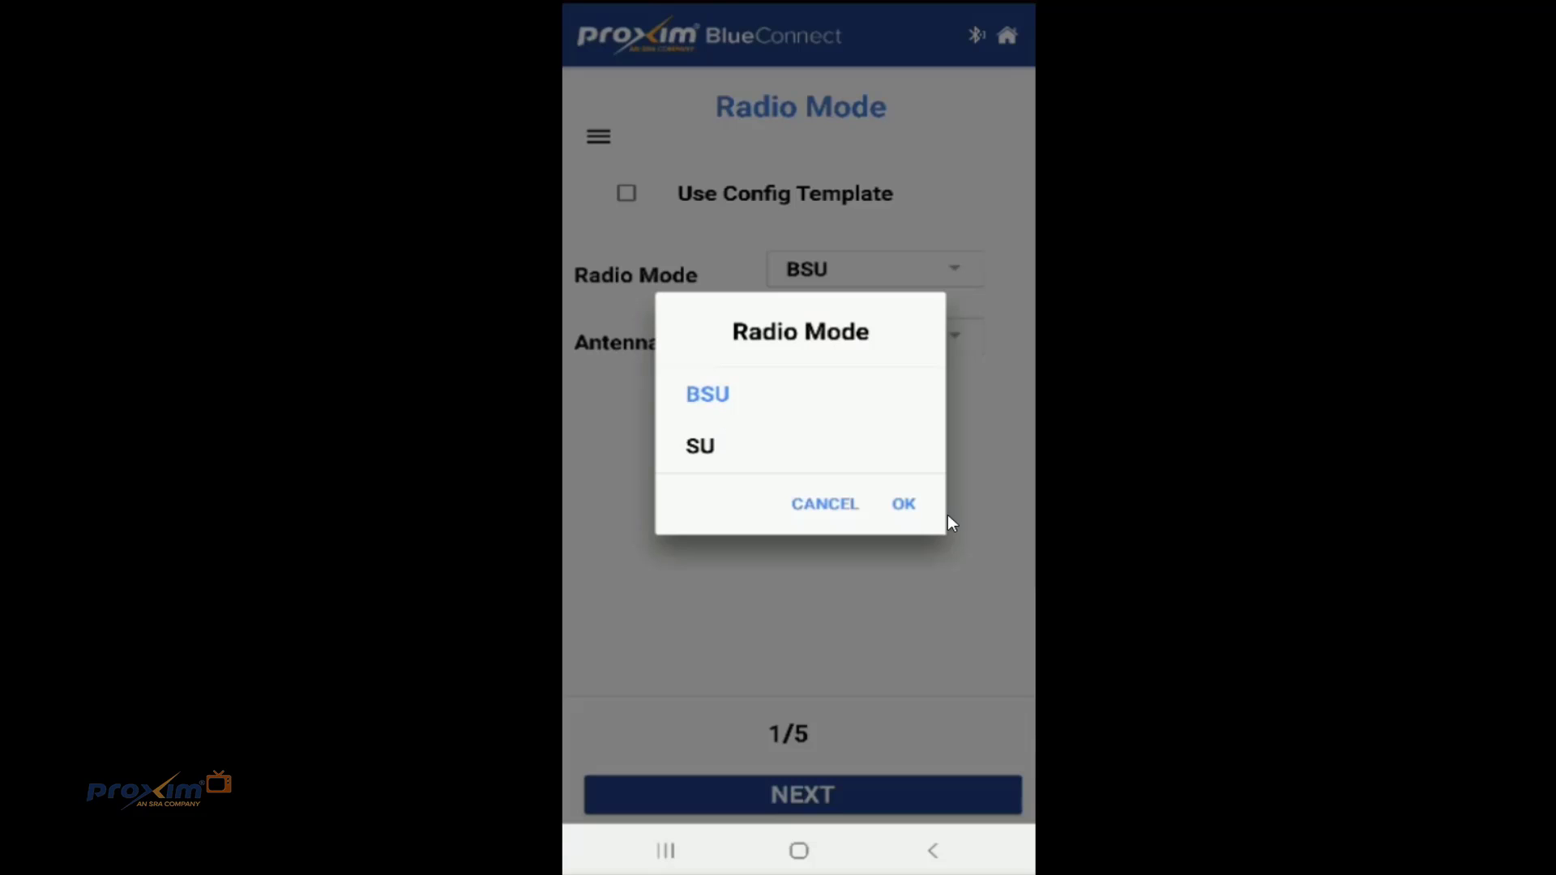
{"action": "left_click", "coordinate": [903, 507]}
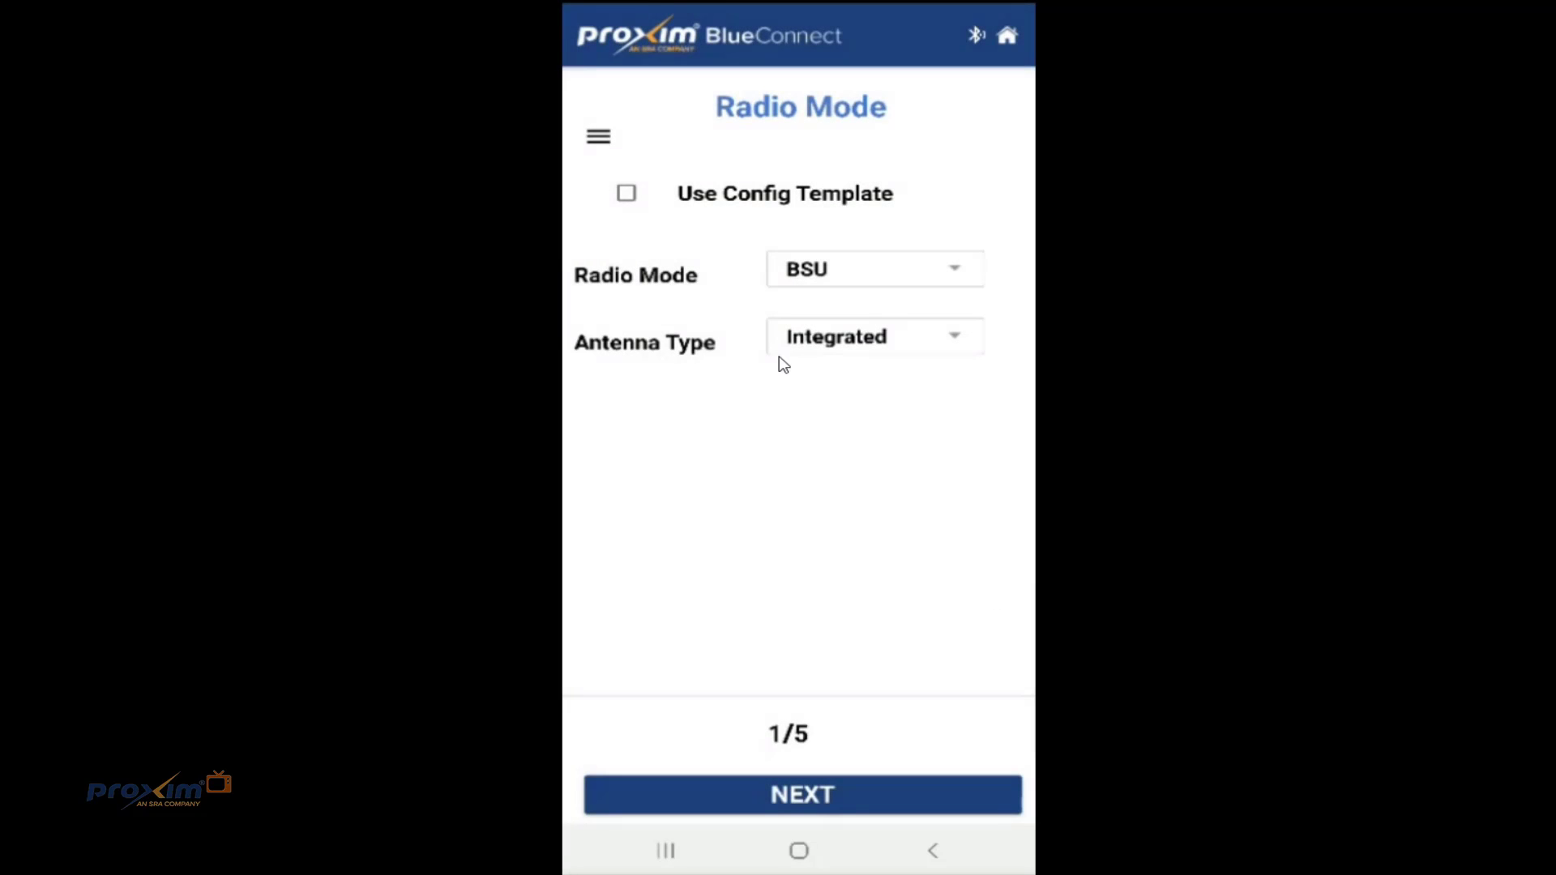
{"action": "left_click", "coordinate": [906, 343]}
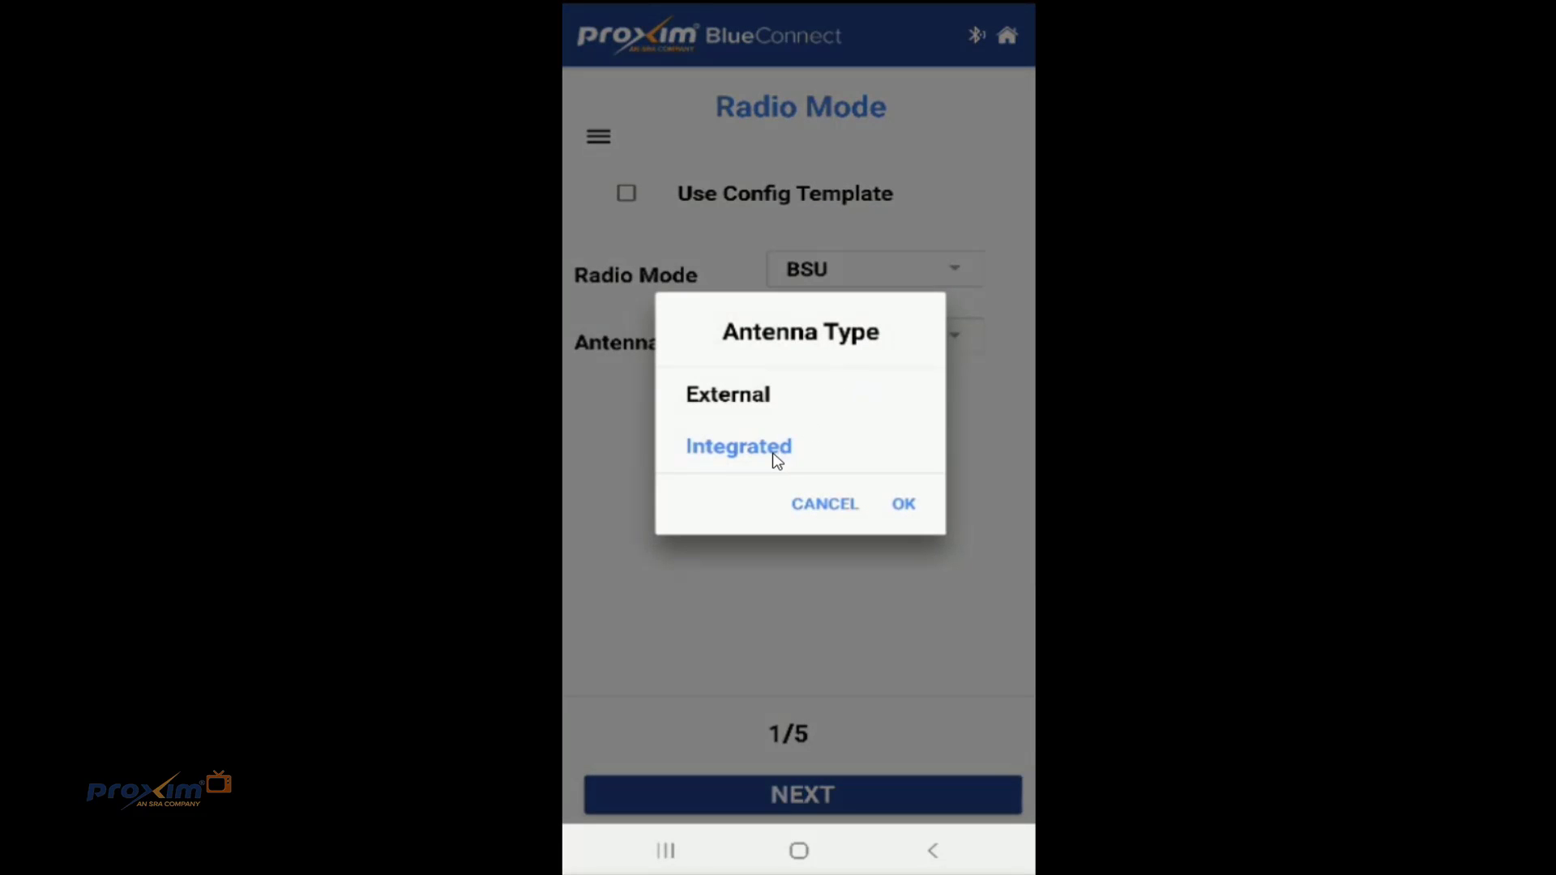
{"action": "left_click", "coordinate": [900, 505]}
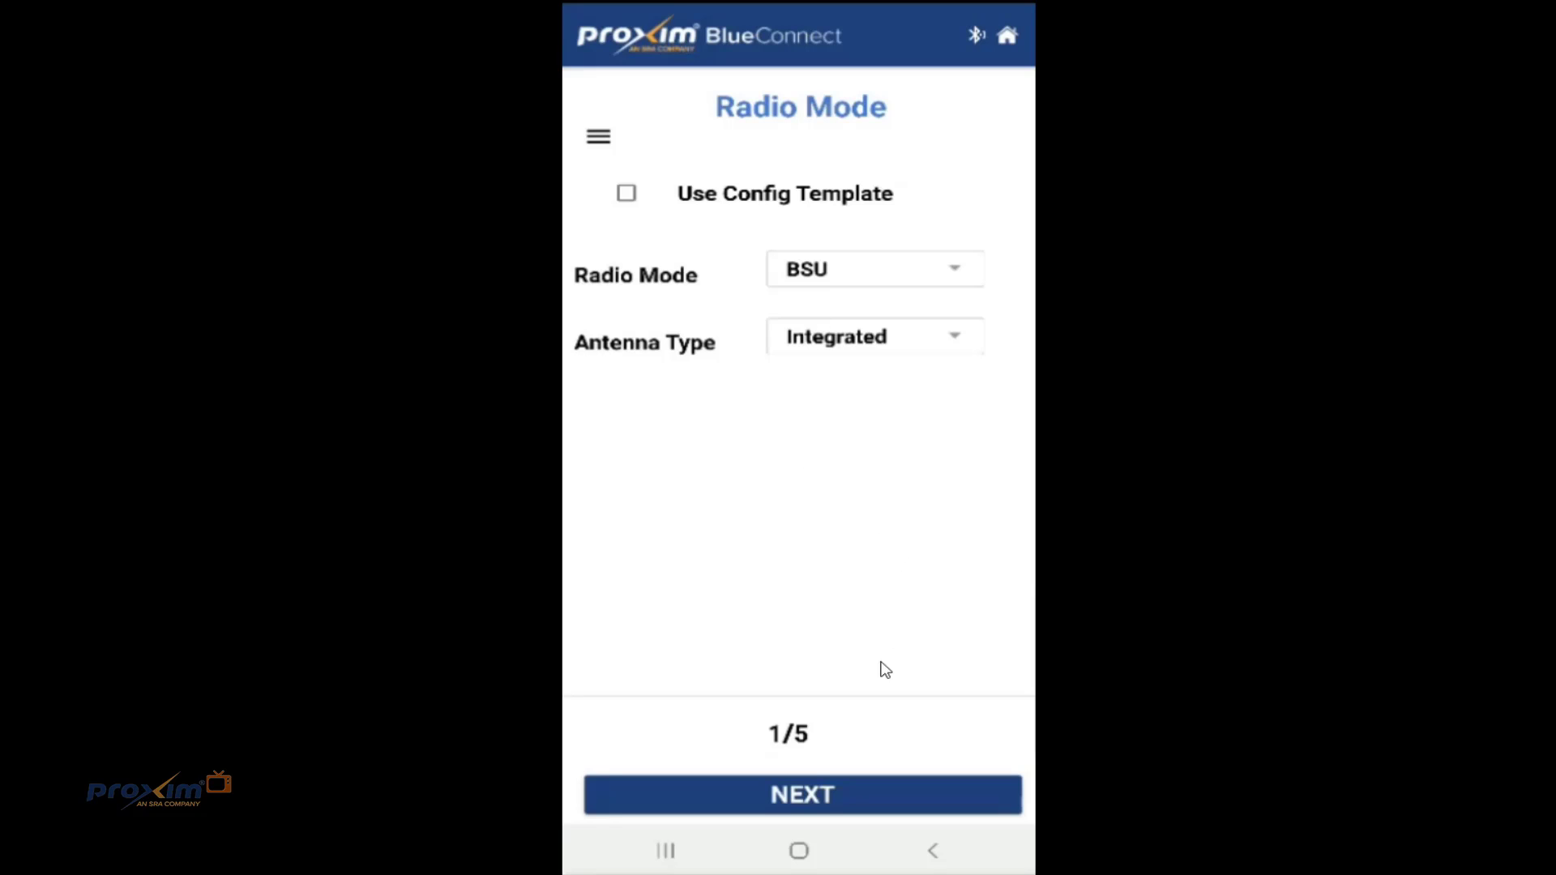
{"action": "left_click", "coordinate": [830, 808]}
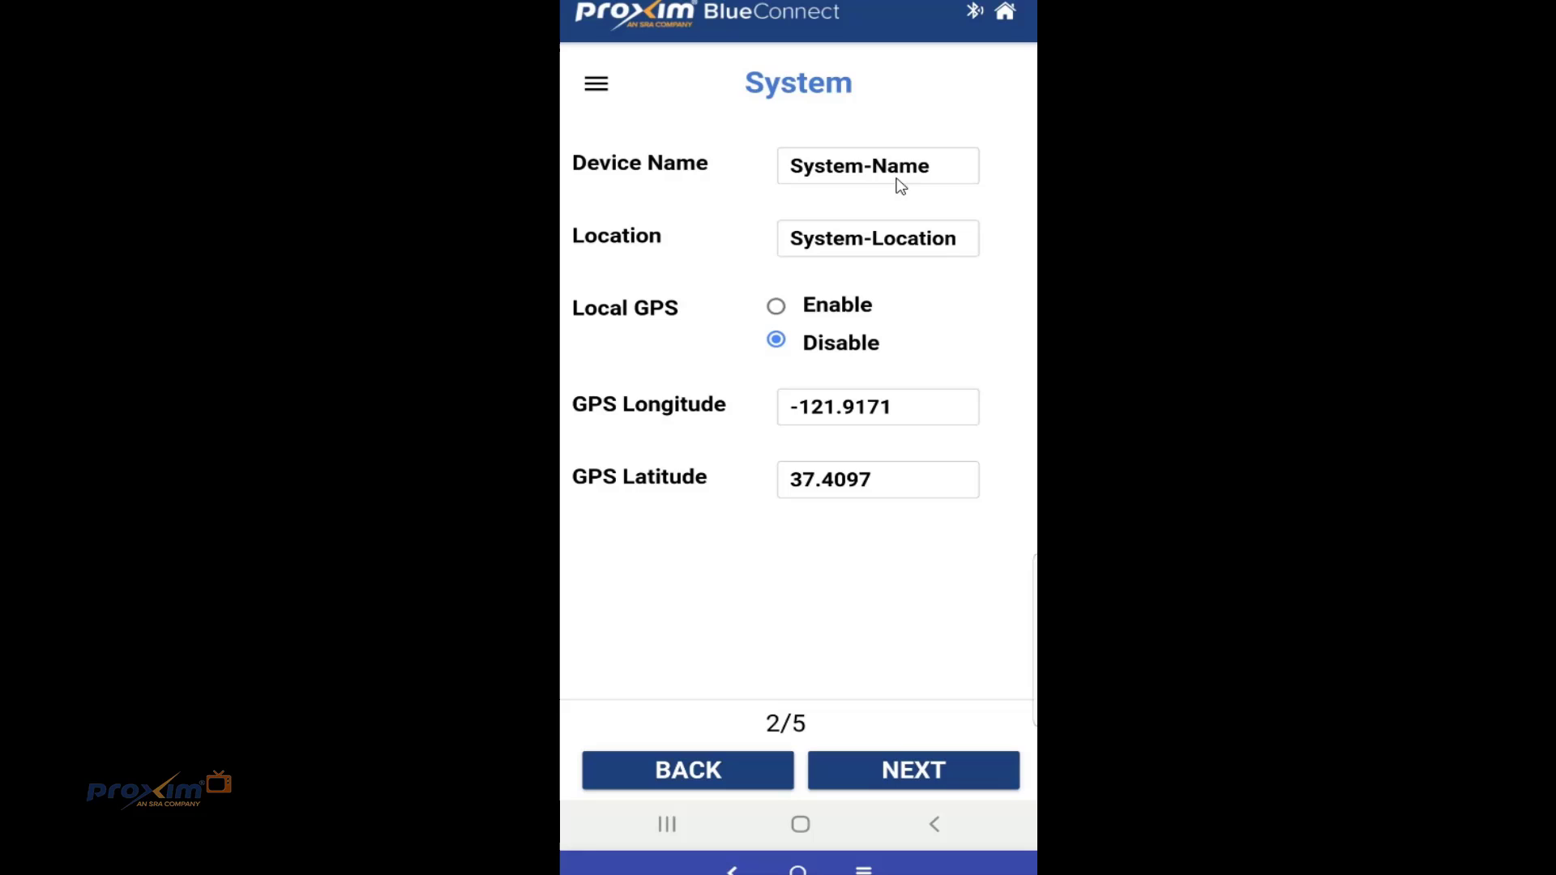
Leave System-Name, System-Location and disabled GPS unchanged and proceed to IP Configuration
{"action": "left_click", "coordinate": [897, 251]}
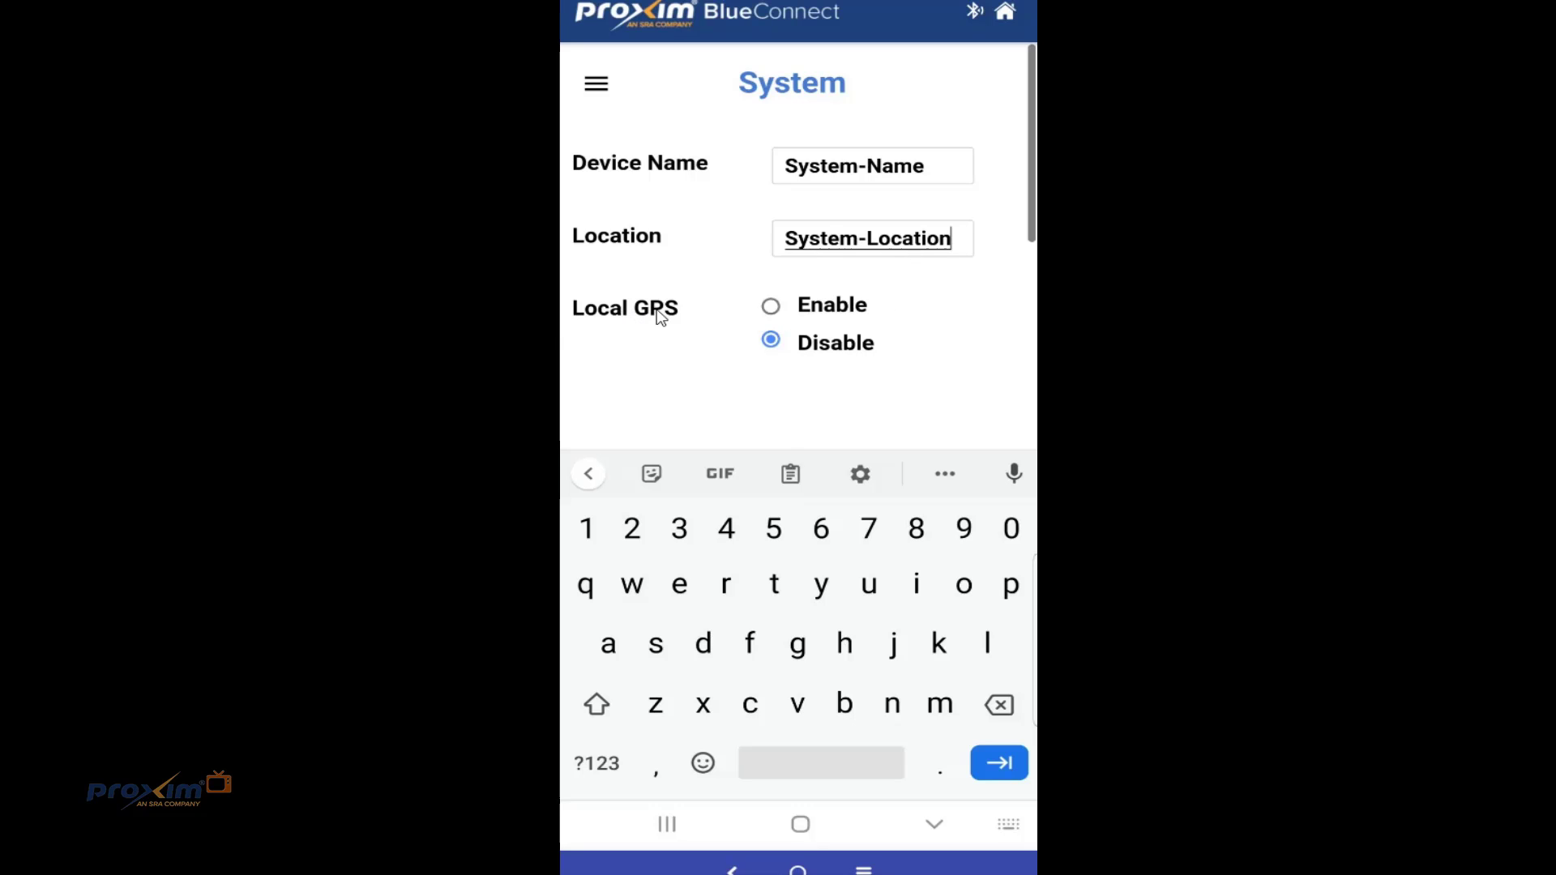
{"action": "left_click", "coordinate": [696, 313]}
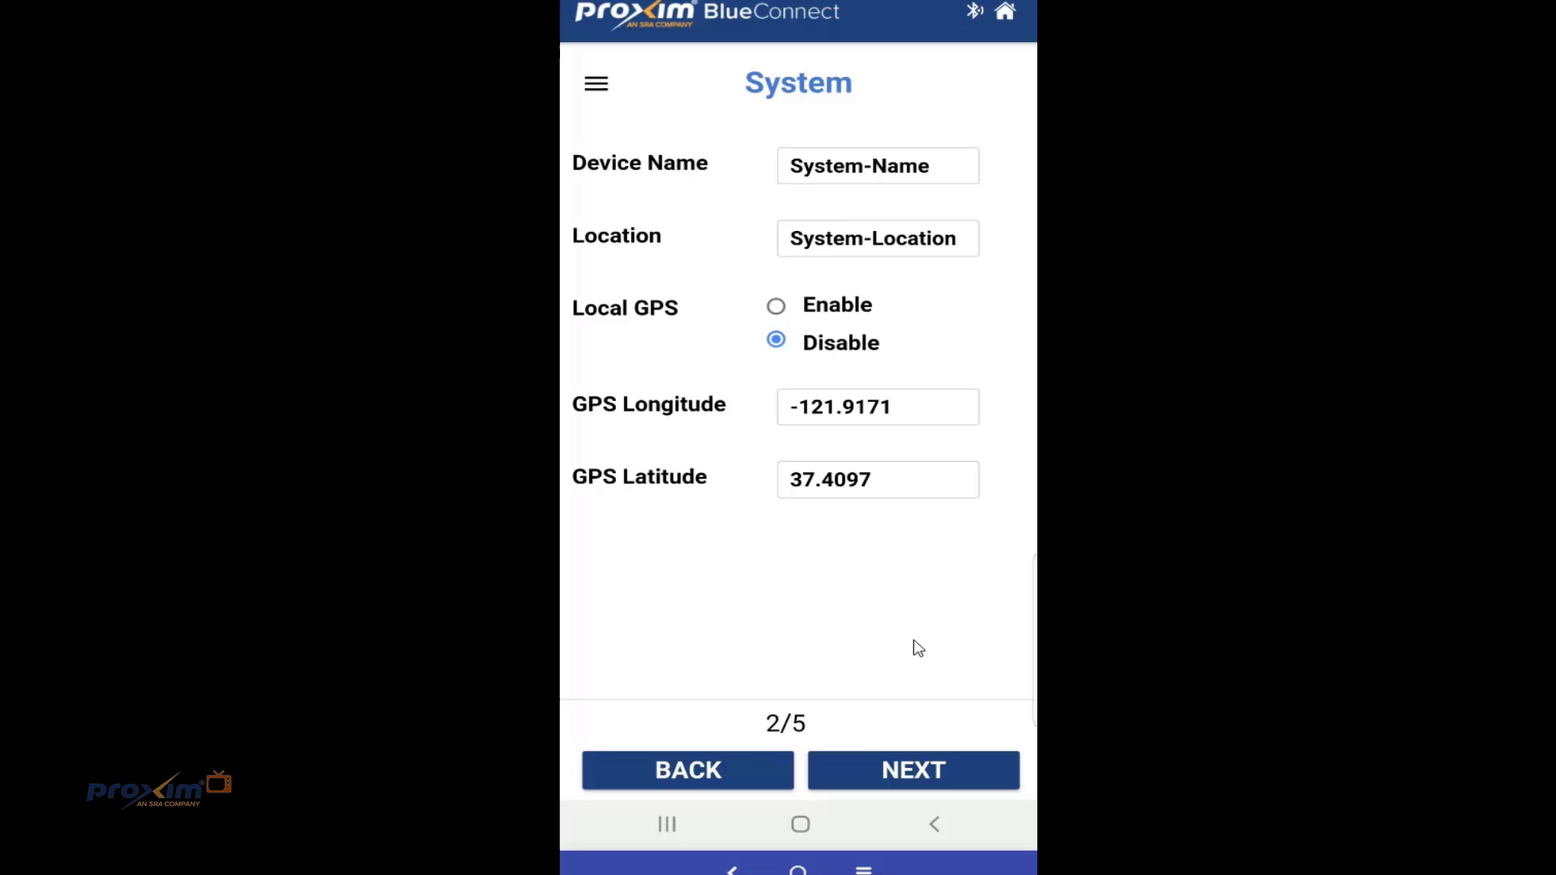
{"action": "left_click", "coordinate": [931, 777]}
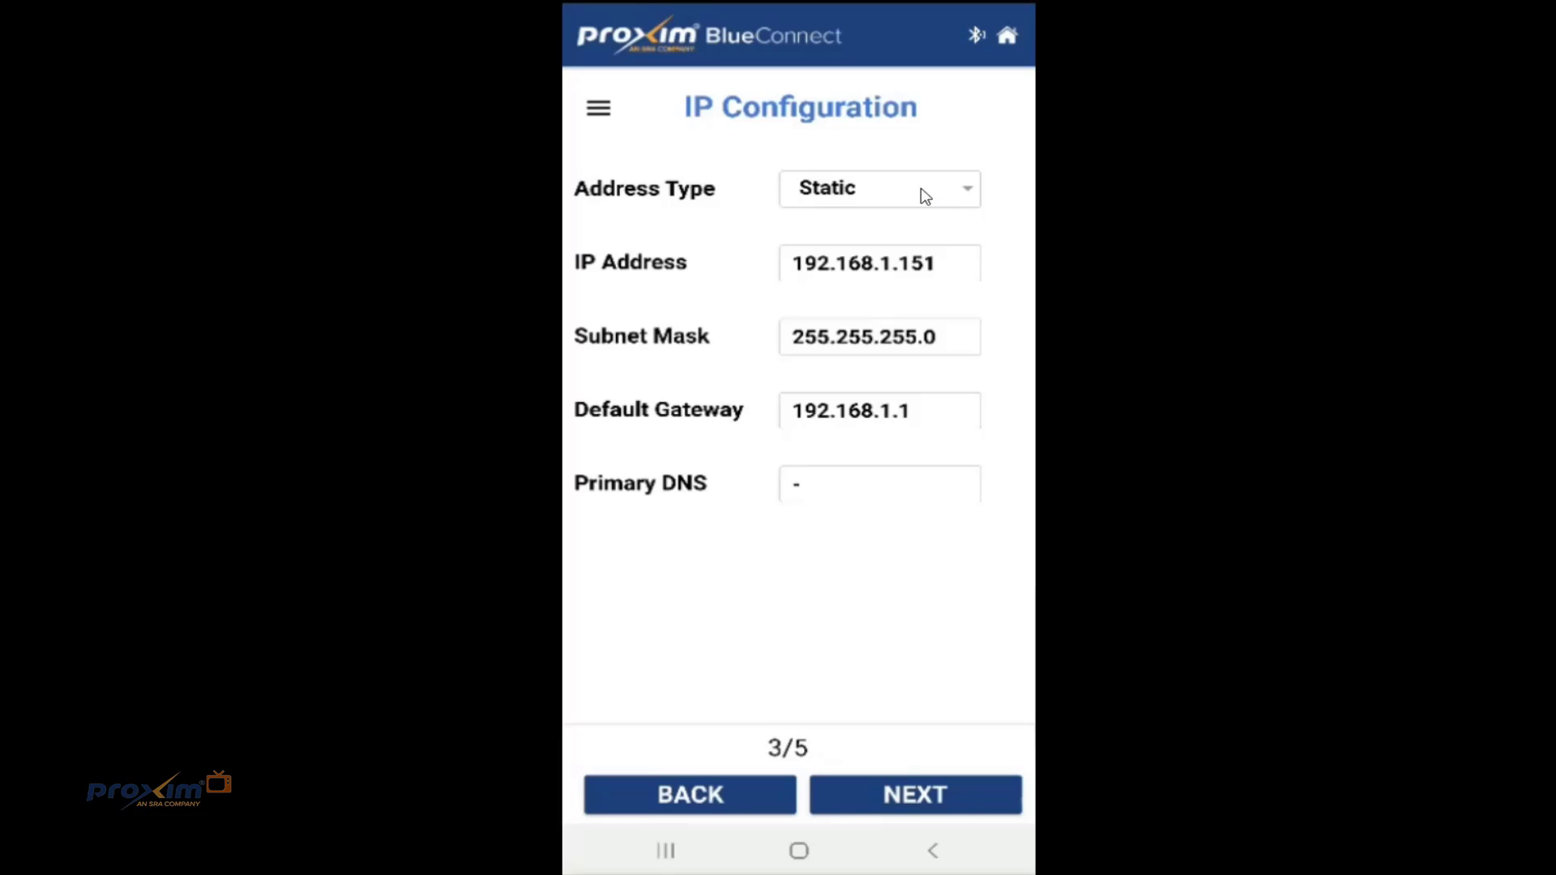
{"action": "left_click", "coordinate": [925, 195]}
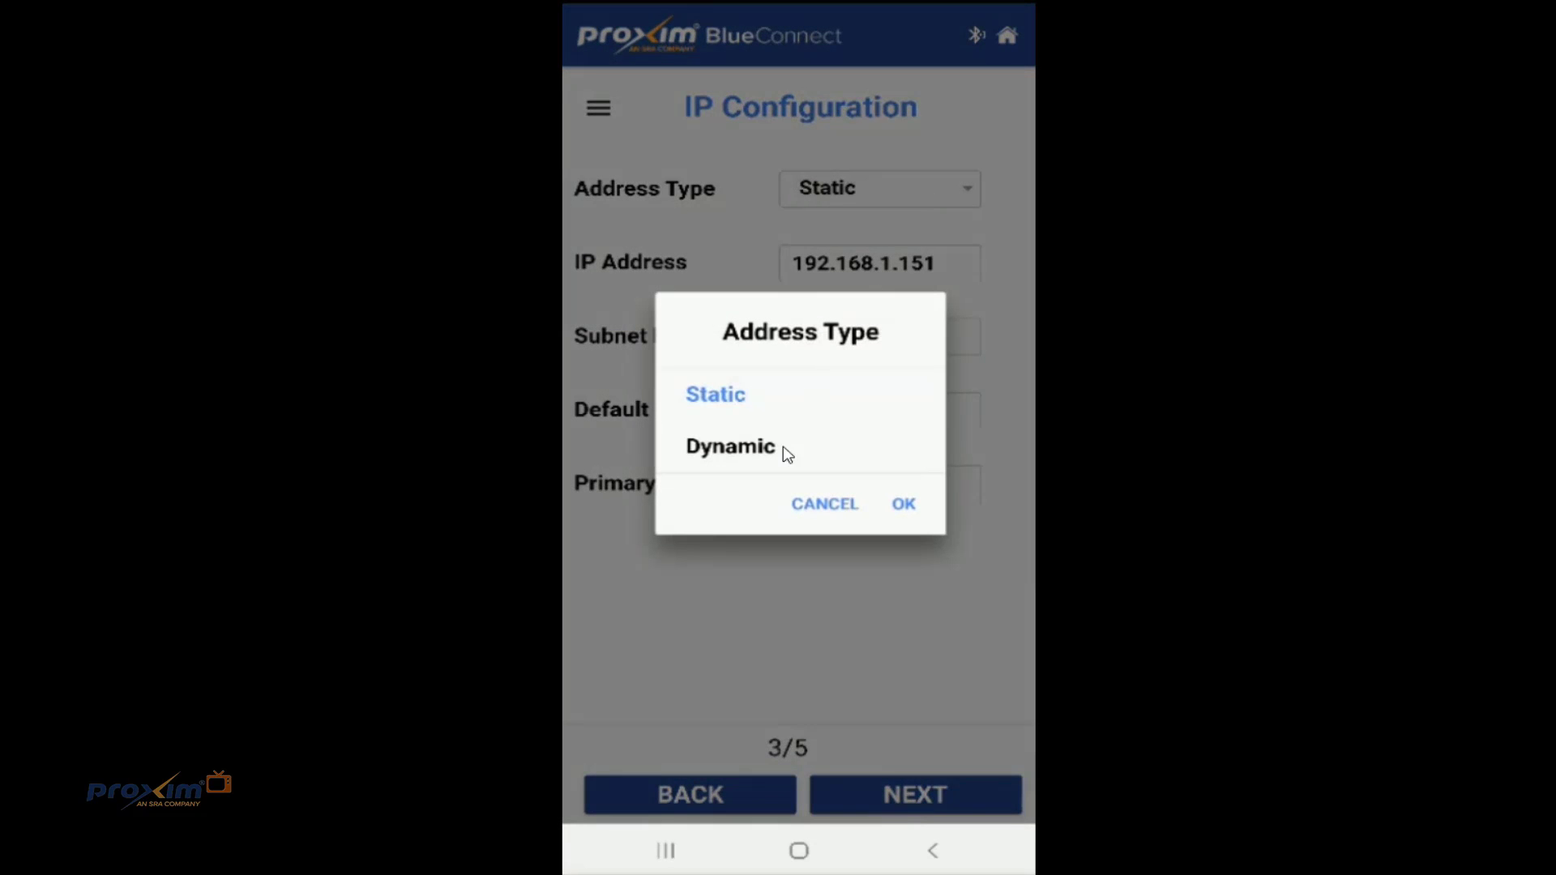
{"action": "left_click", "coordinate": [904, 506]}
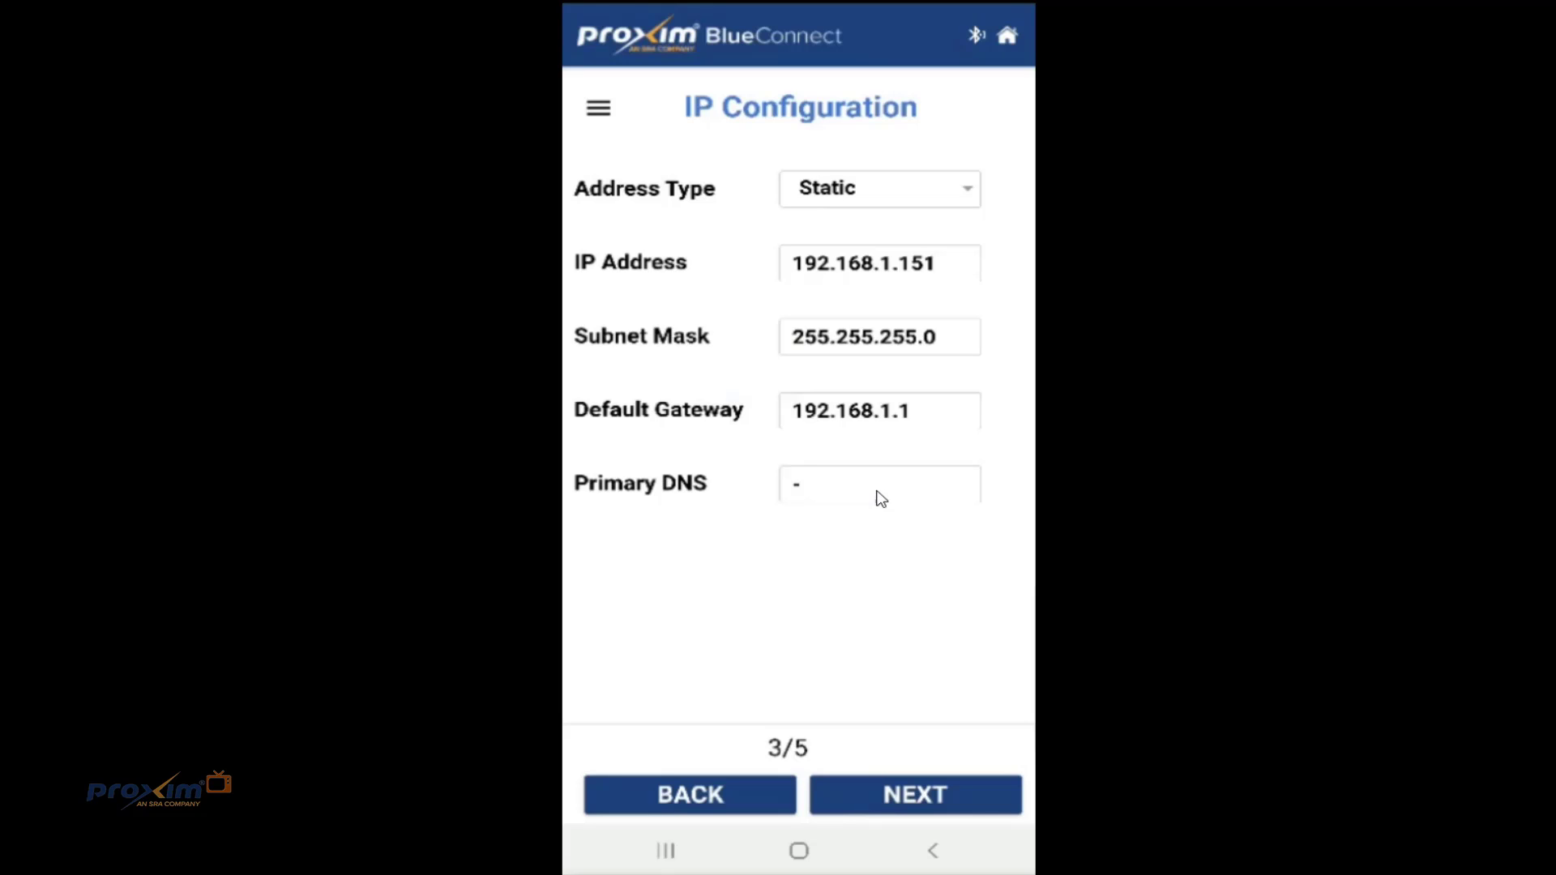
On Wireless Configuration 4/5, browse the country list and keep US3 (5.2, 5.8 GHz)
{"action": "left_click", "coordinate": [950, 802]}
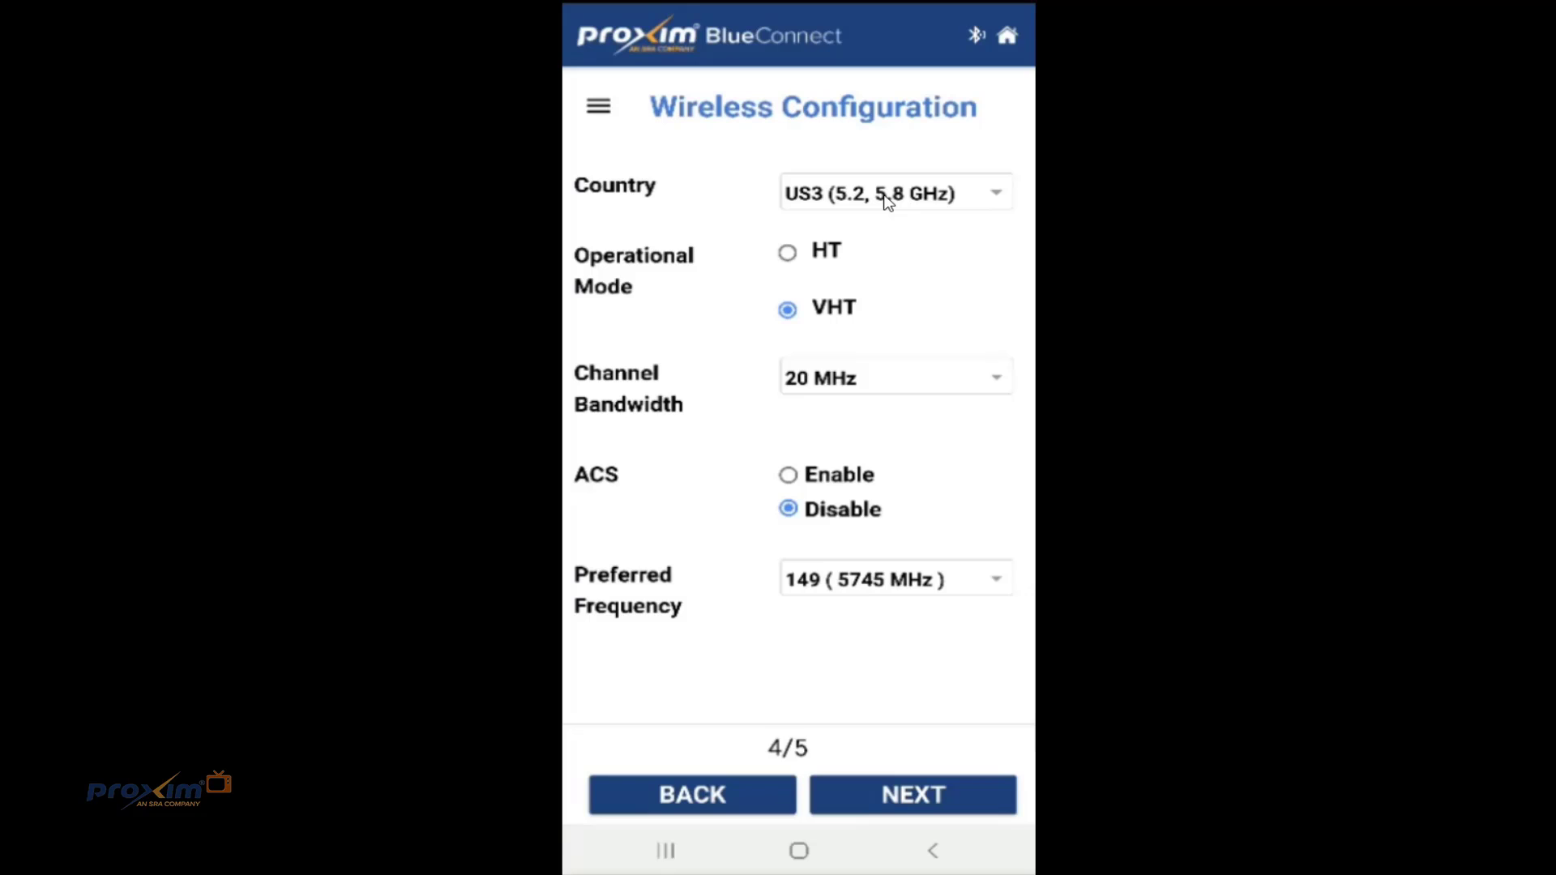
{"action": "left_click", "coordinate": [888, 202]}
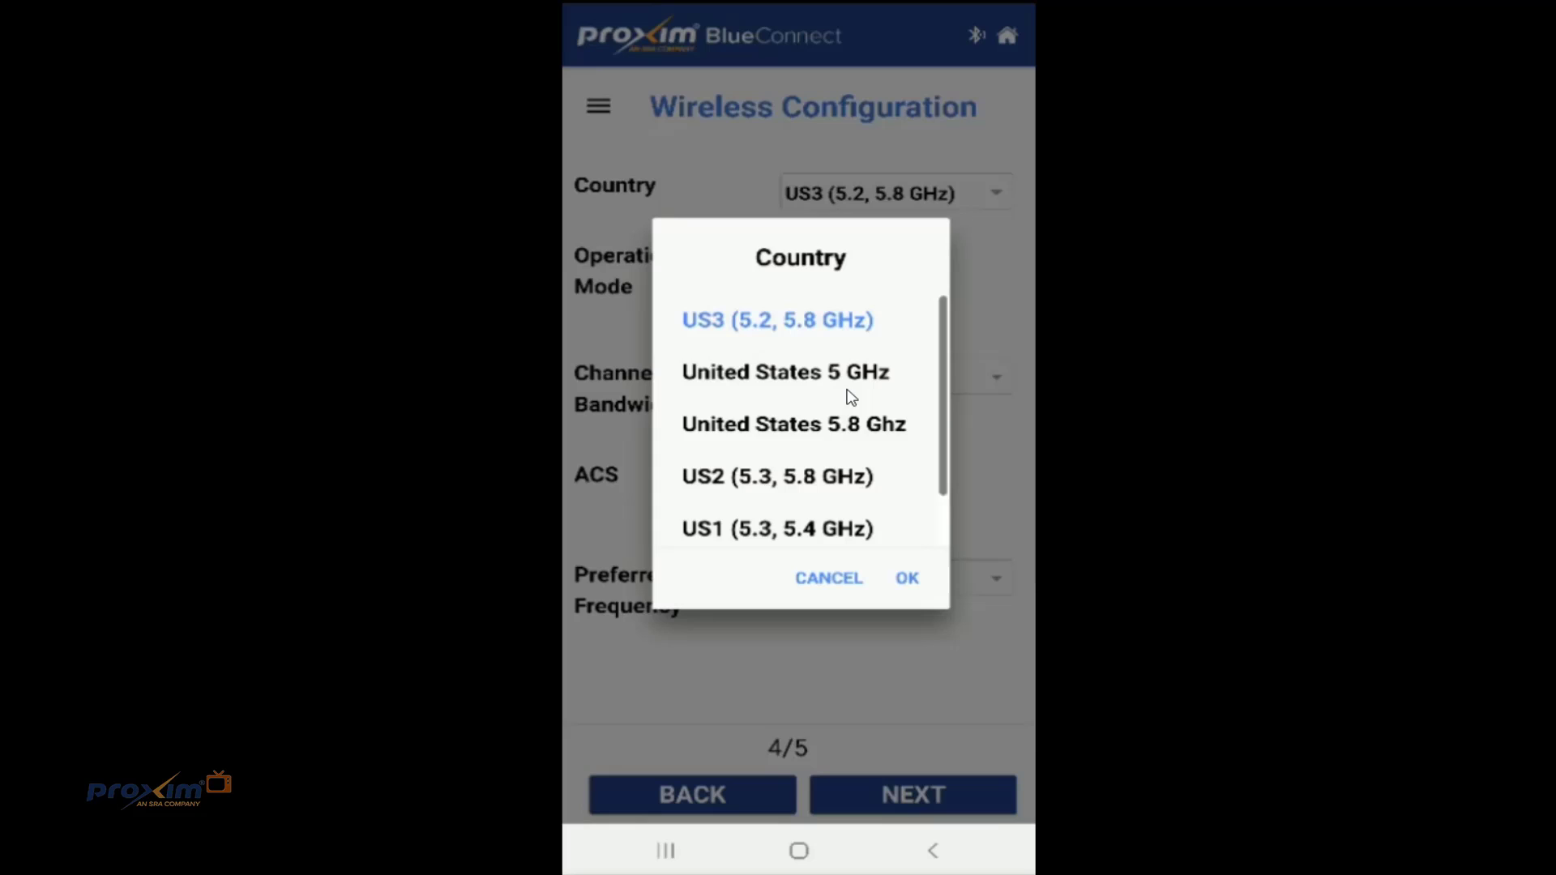
{"action": "scroll", "coordinate": [850, 396], "scroll_direction": "down", "scroll_amount": 1}
{"action": "scroll", "coordinate": [850, 396], "scroll_direction": "up", "scroll_amount": 1}
{"action": "scroll", "coordinate": [820, 318], "scroll_direction": "down", "scroll_amount": 1}
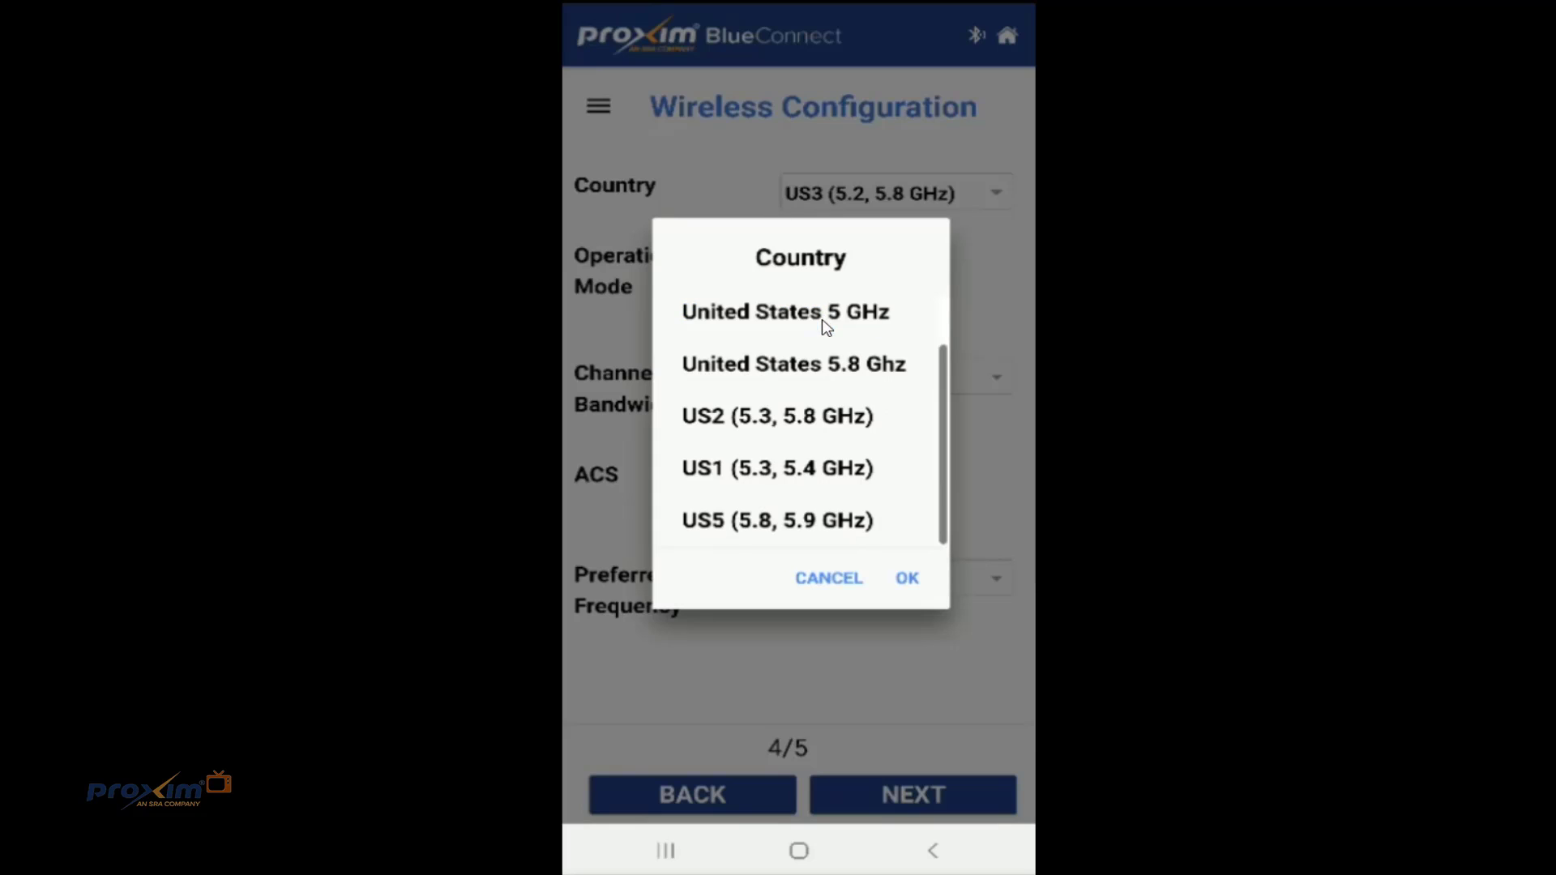
{"action": "scroll", "coordinate": [848, 463], "scroll_direction": "up", "scroll_amount": 1}
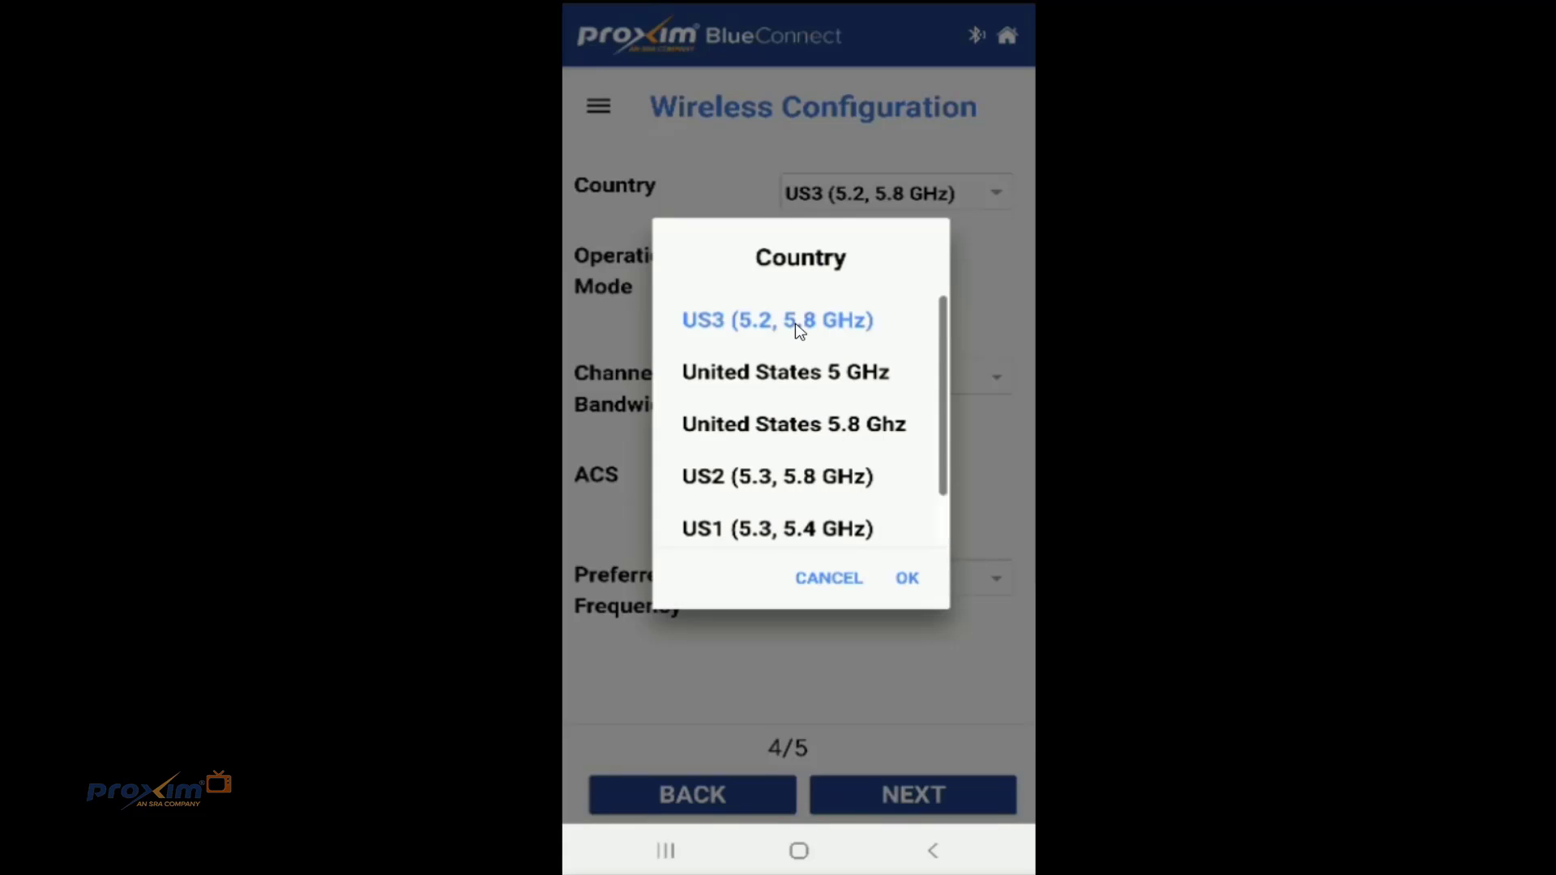
{"action": "left_click", "coordinate": [737, 170]}
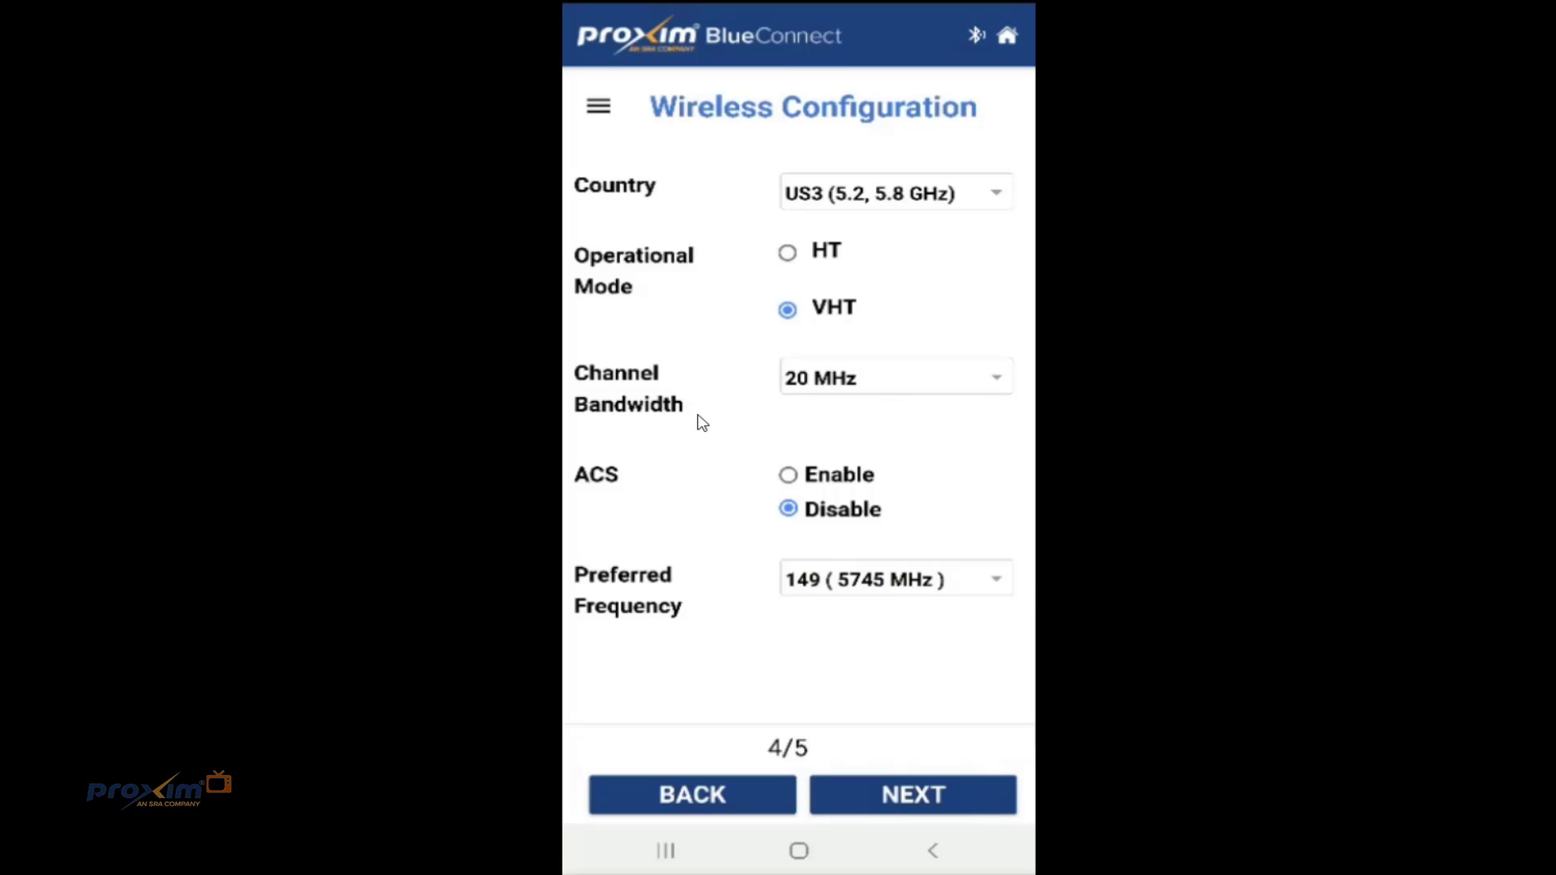
Keep 20 MHz channel bandwidth and preferred frequency 149 (5745 MHz), then go to Wireless Security
{"action": "left_click", "coordinate": [890, 390]}
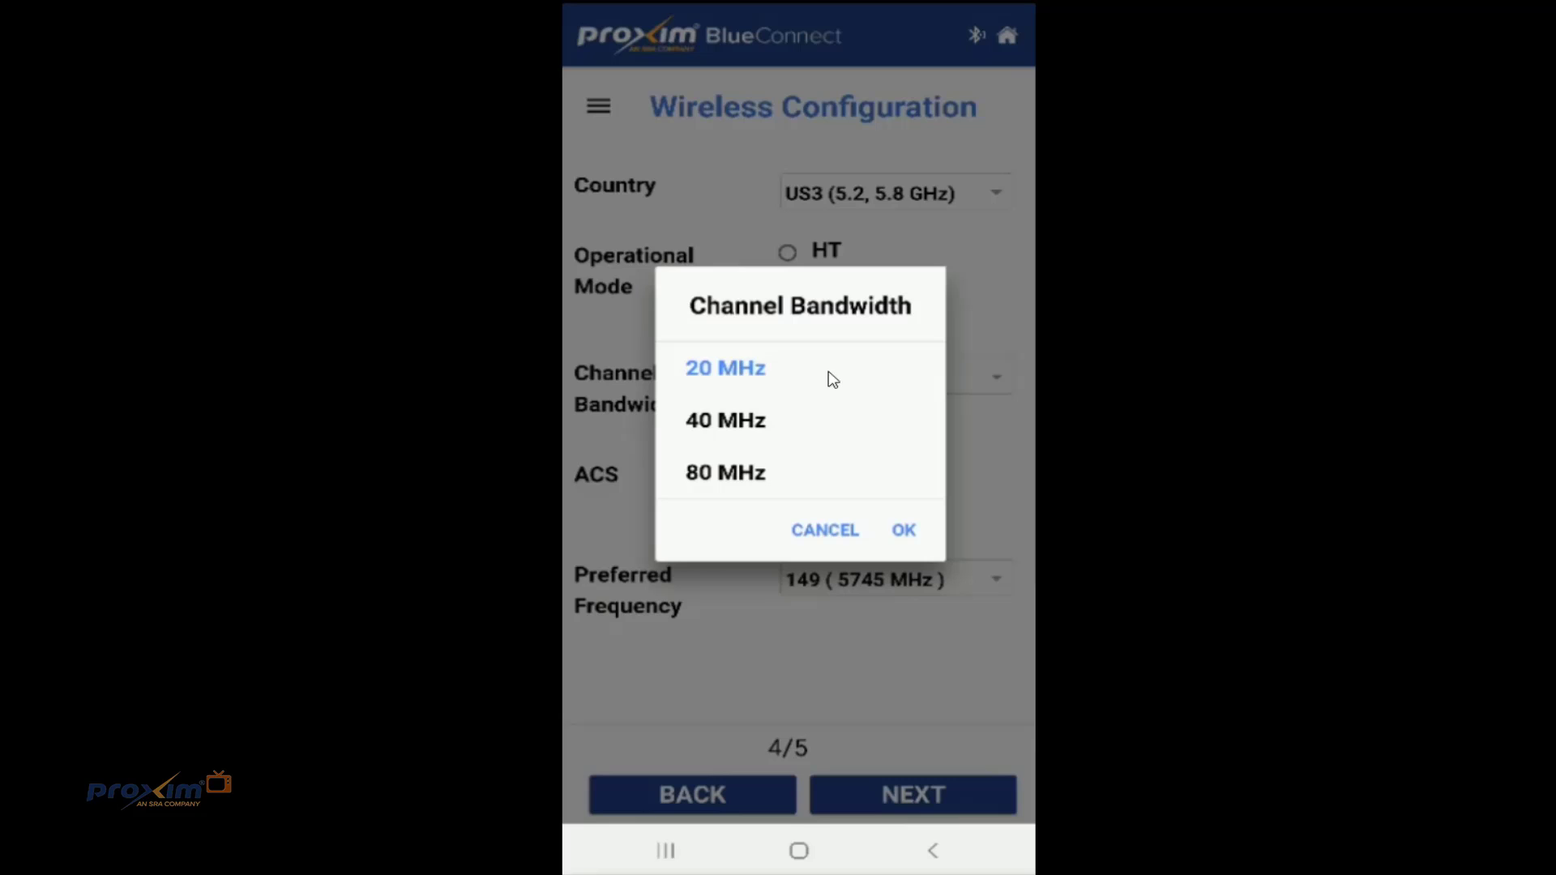
{"action": "left_click", "coordinate": [898, 529]}
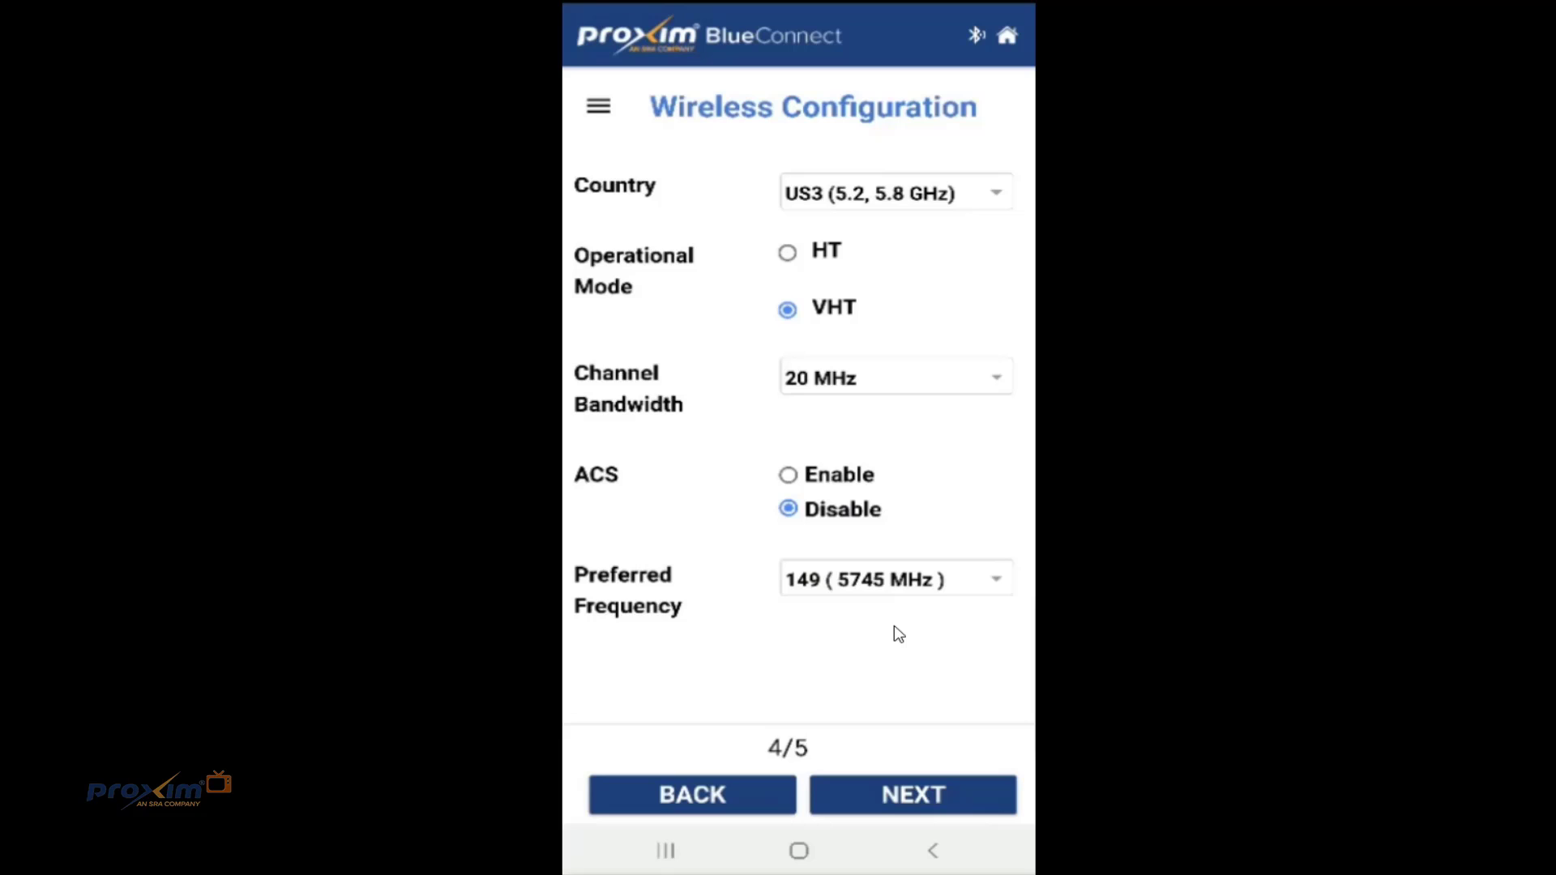
{"action": "left_click", "coordinate": [905, 583]}
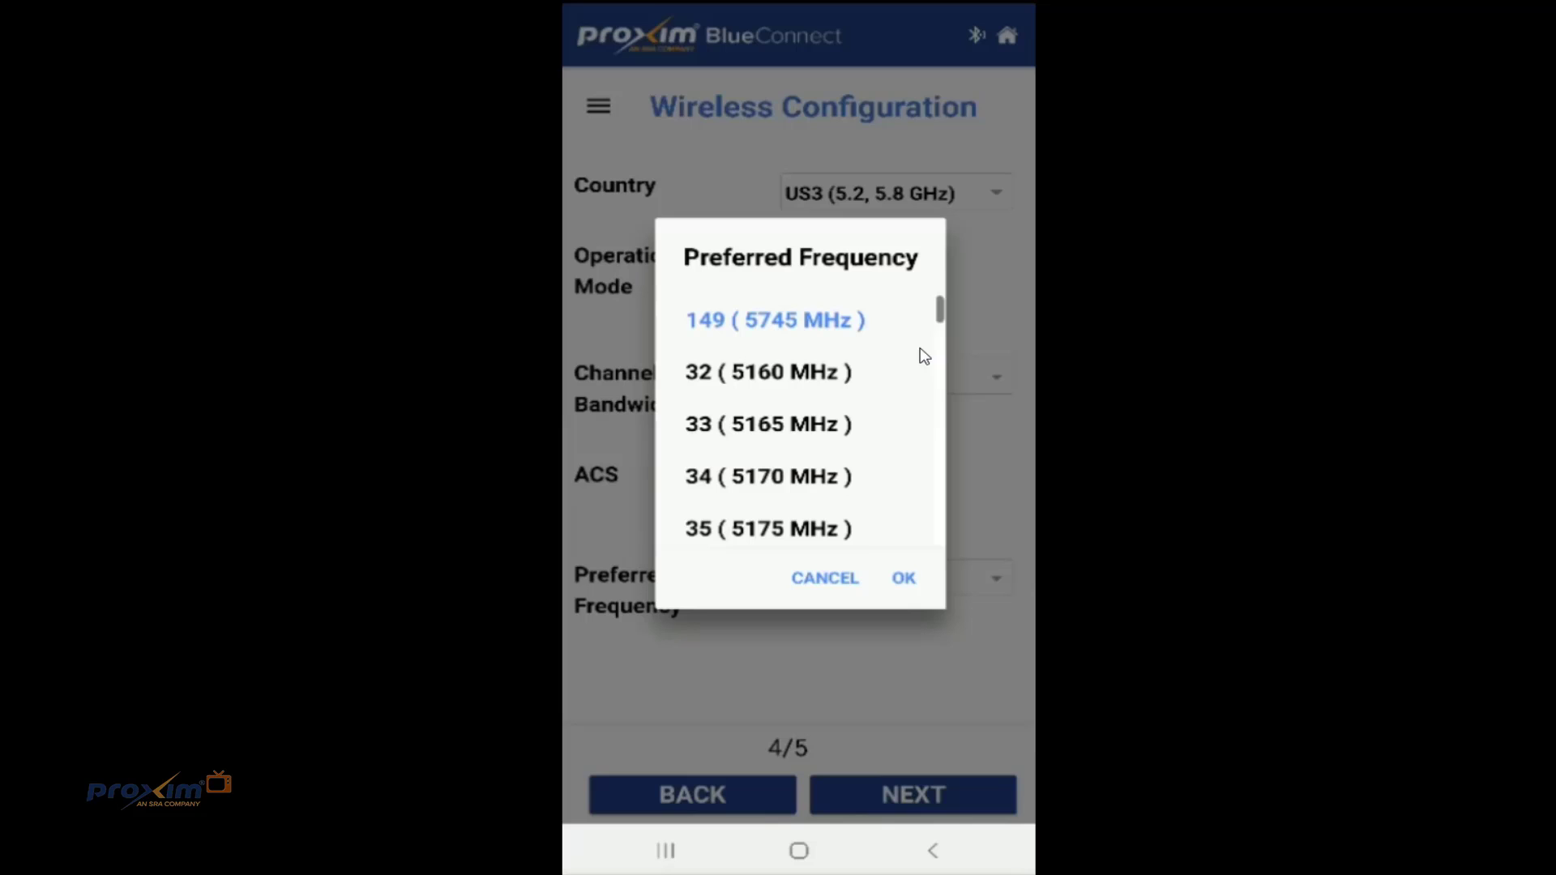
{"action": "mouse_move", "coordinate": [940, 308]}
{"action": "left_mouse_down"}
{"action": "mouse_move", "coordinate": [931, 538]}
{"action": "mouse_move", "coordinate": [916, 310]}
{"action": "left_mouse_up"}
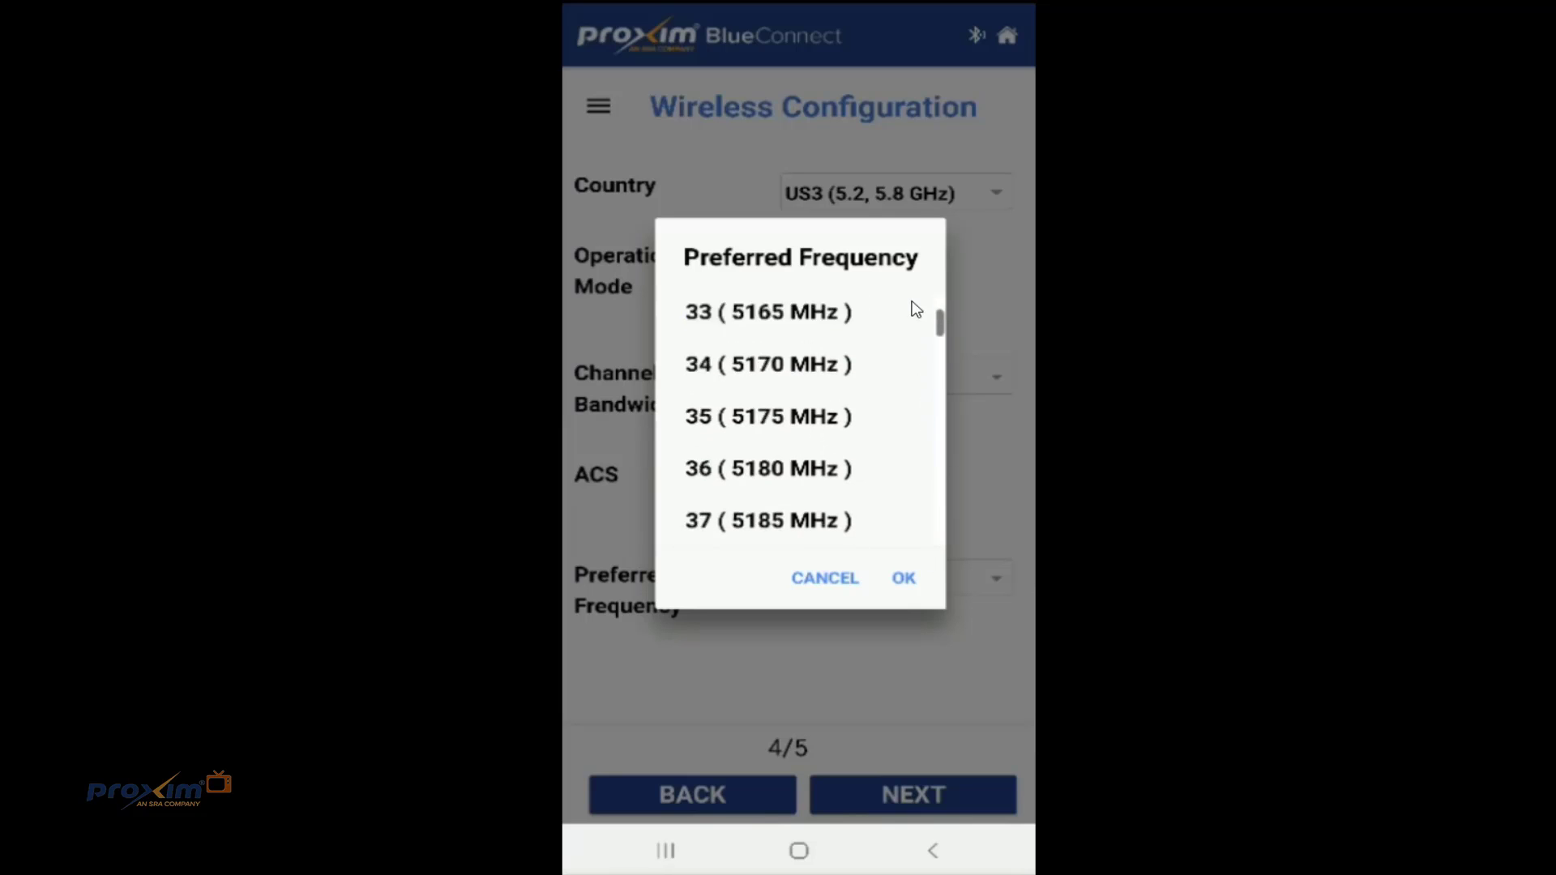
{"action": "left_click", "coordinate": [903, 578]}
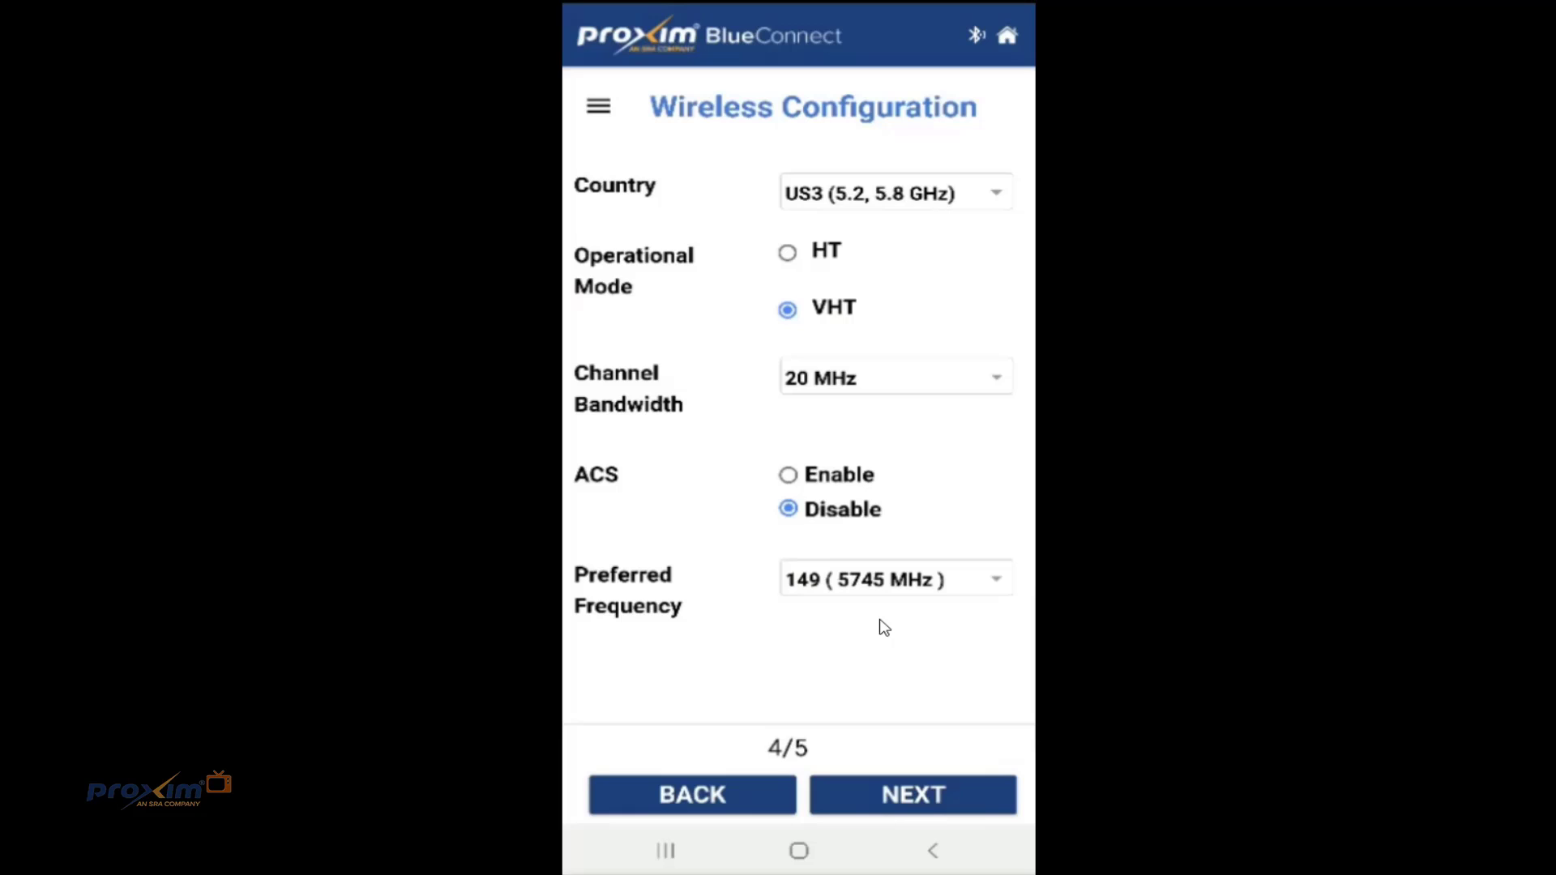
{"action": "left_click", "coordinate": [921, 798]}
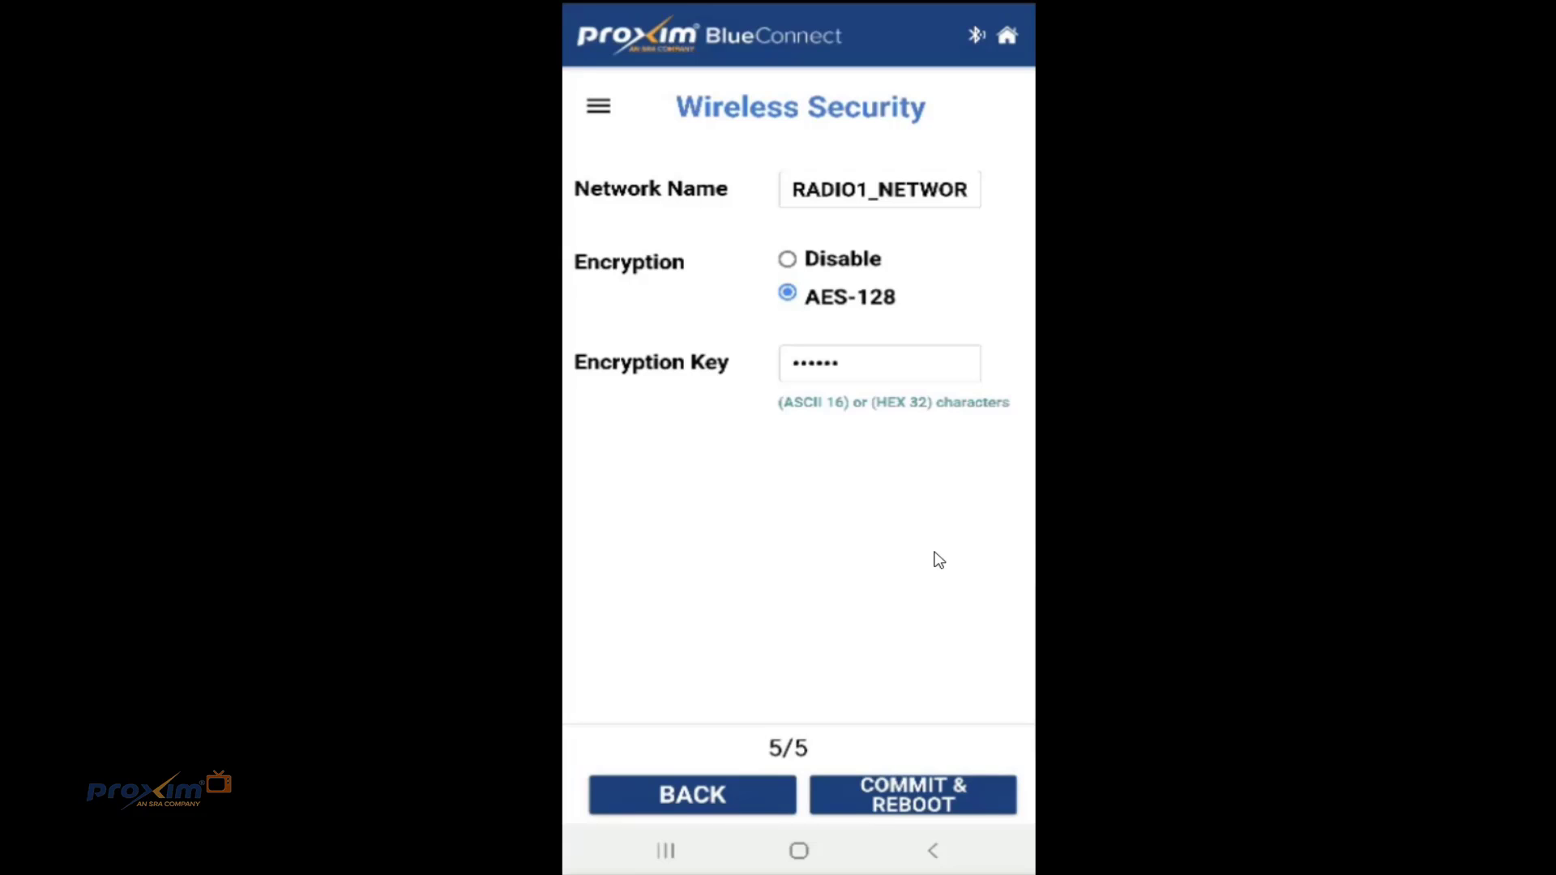
Commit the Wireless Security settings with AES-128 encryption and reboot the radio
{"action": "left_click", "coordinate": [947, 806]}
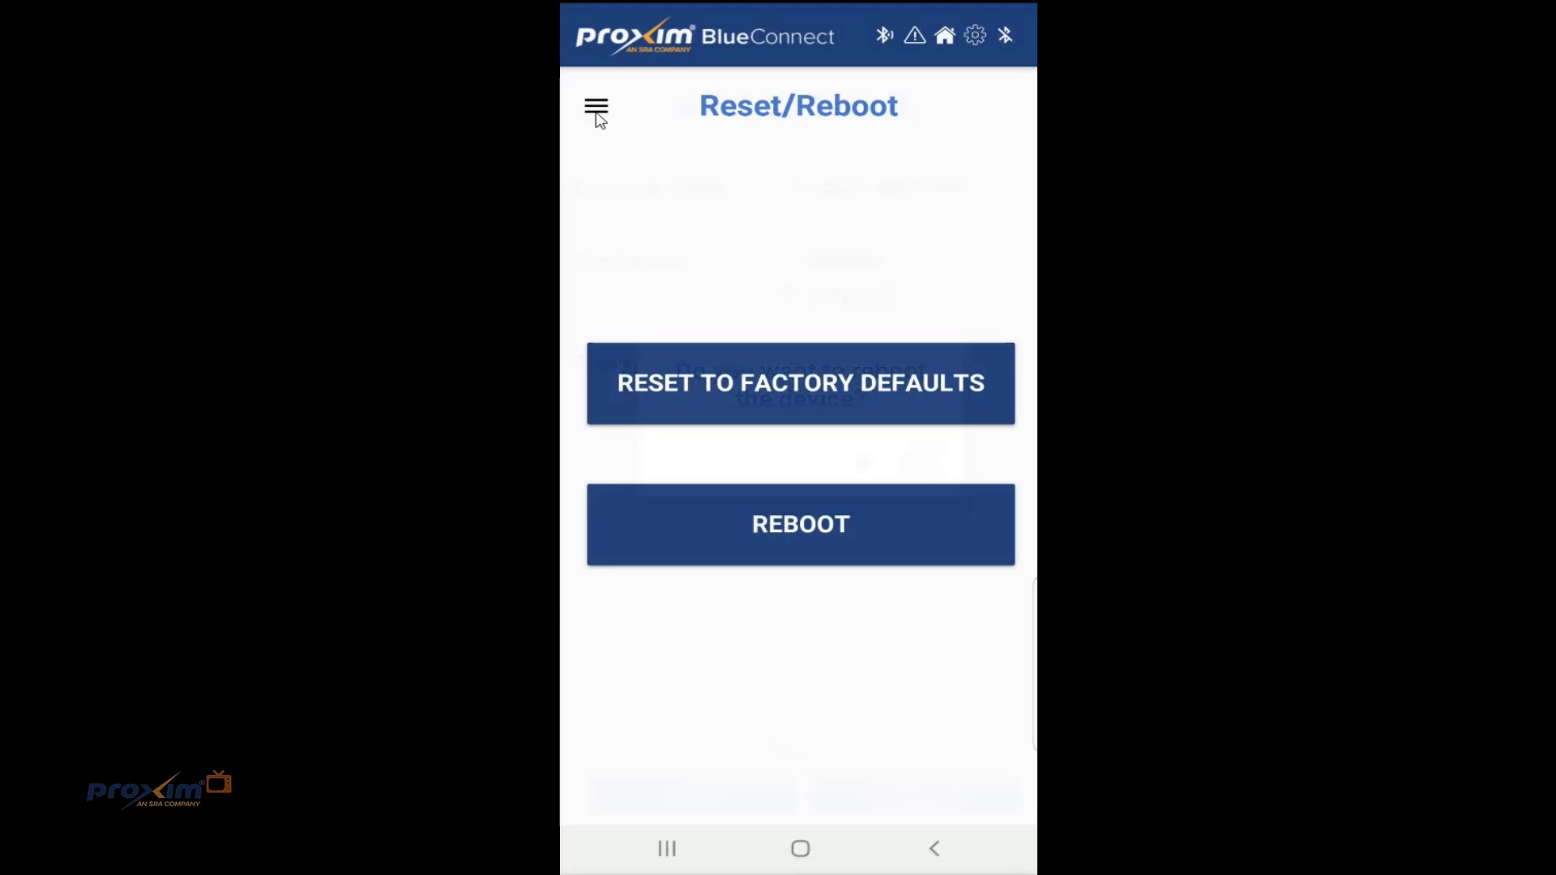
Open the Status page and switch to its Link Quality view
{"action": "left_click", "coordinate": [596, 108]}
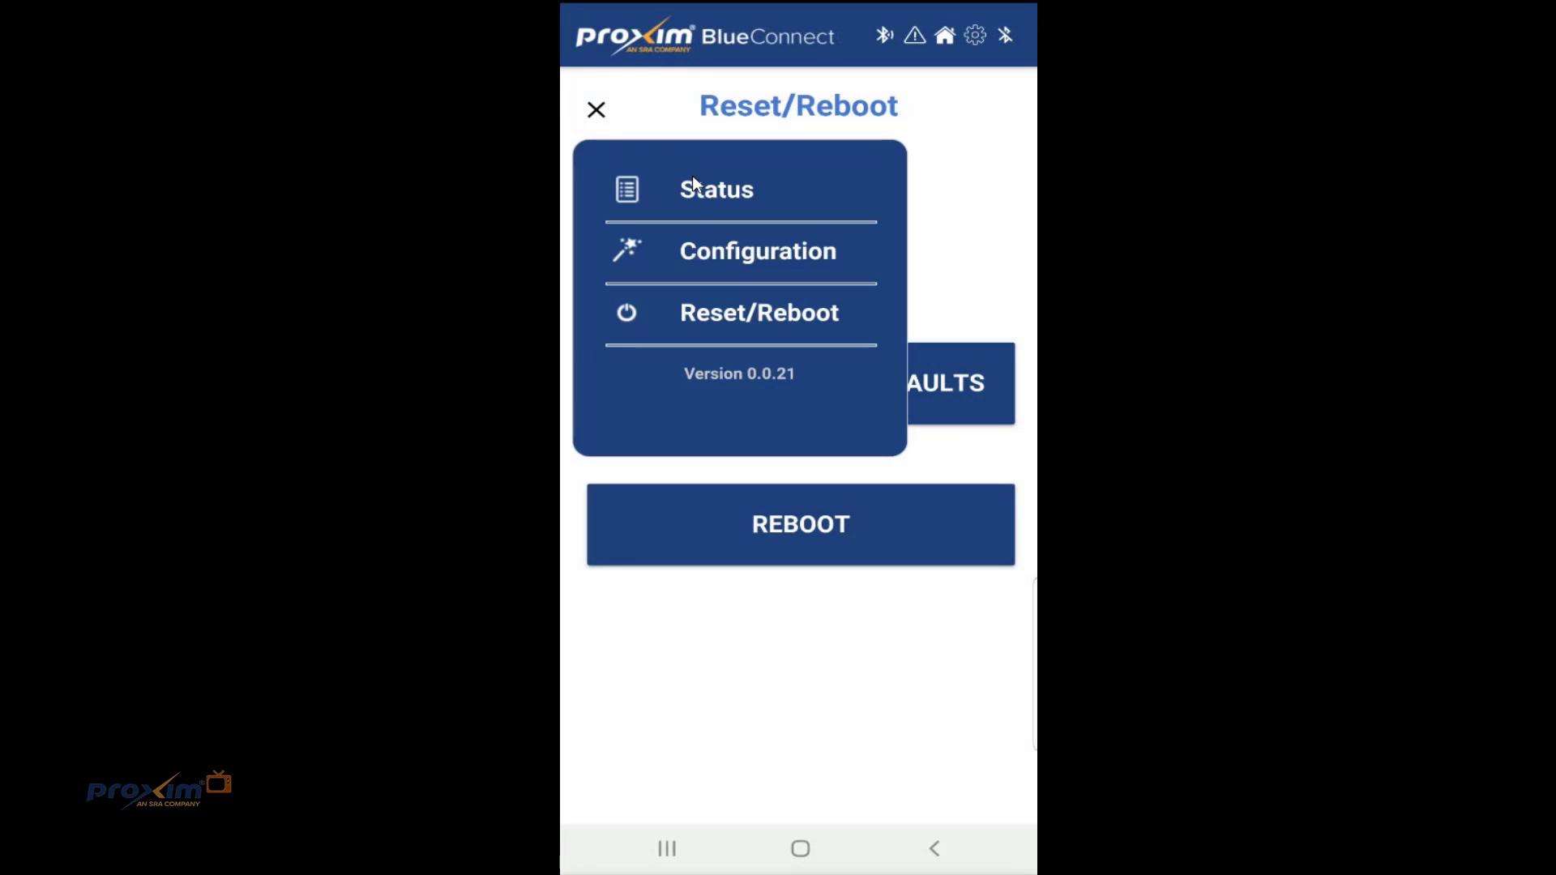
{"action": "left_click", "coordinate": [749, 202]}
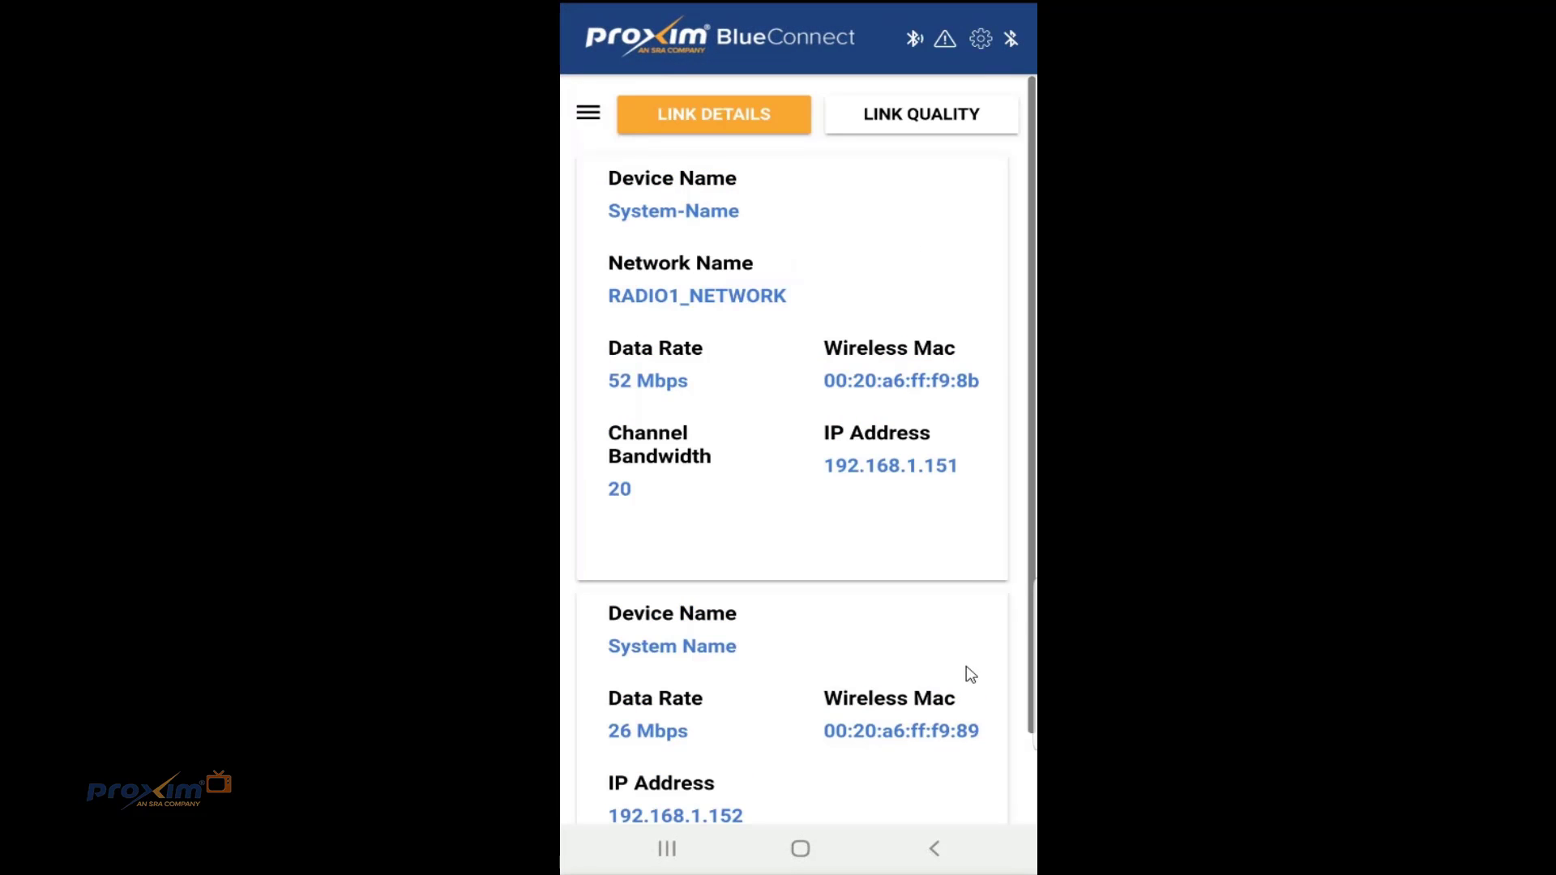
{"action": "left_click", "coordinate": [914, 119]}
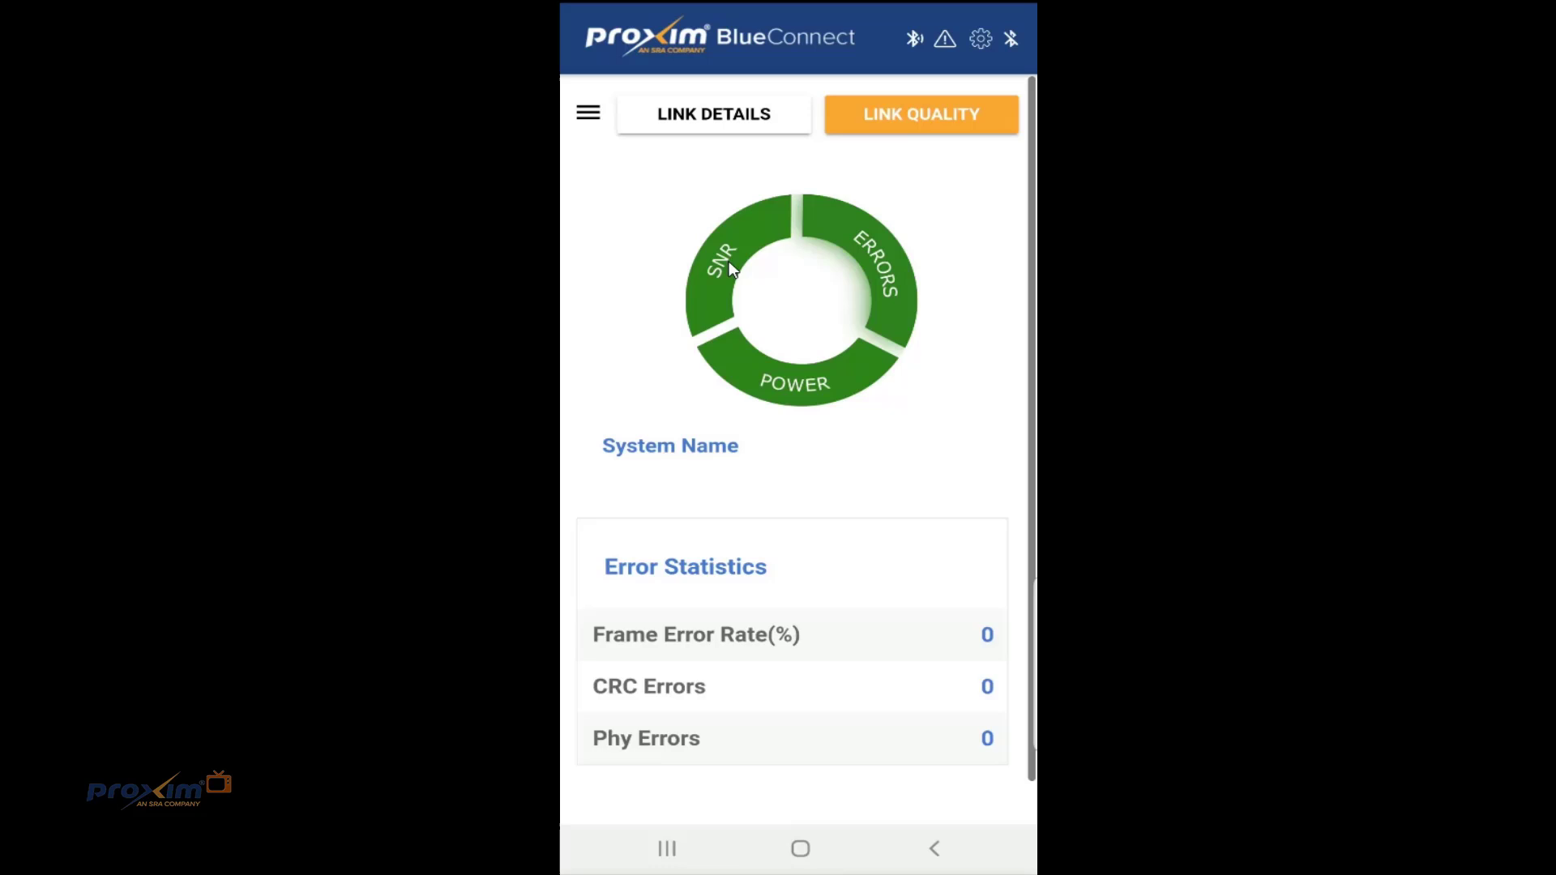
Review SNR, error and Tx power statistics, showing Power 7 dBm, TPC 11 and zero errors
{"action": "left_click", "coordinate": [728, 260]}
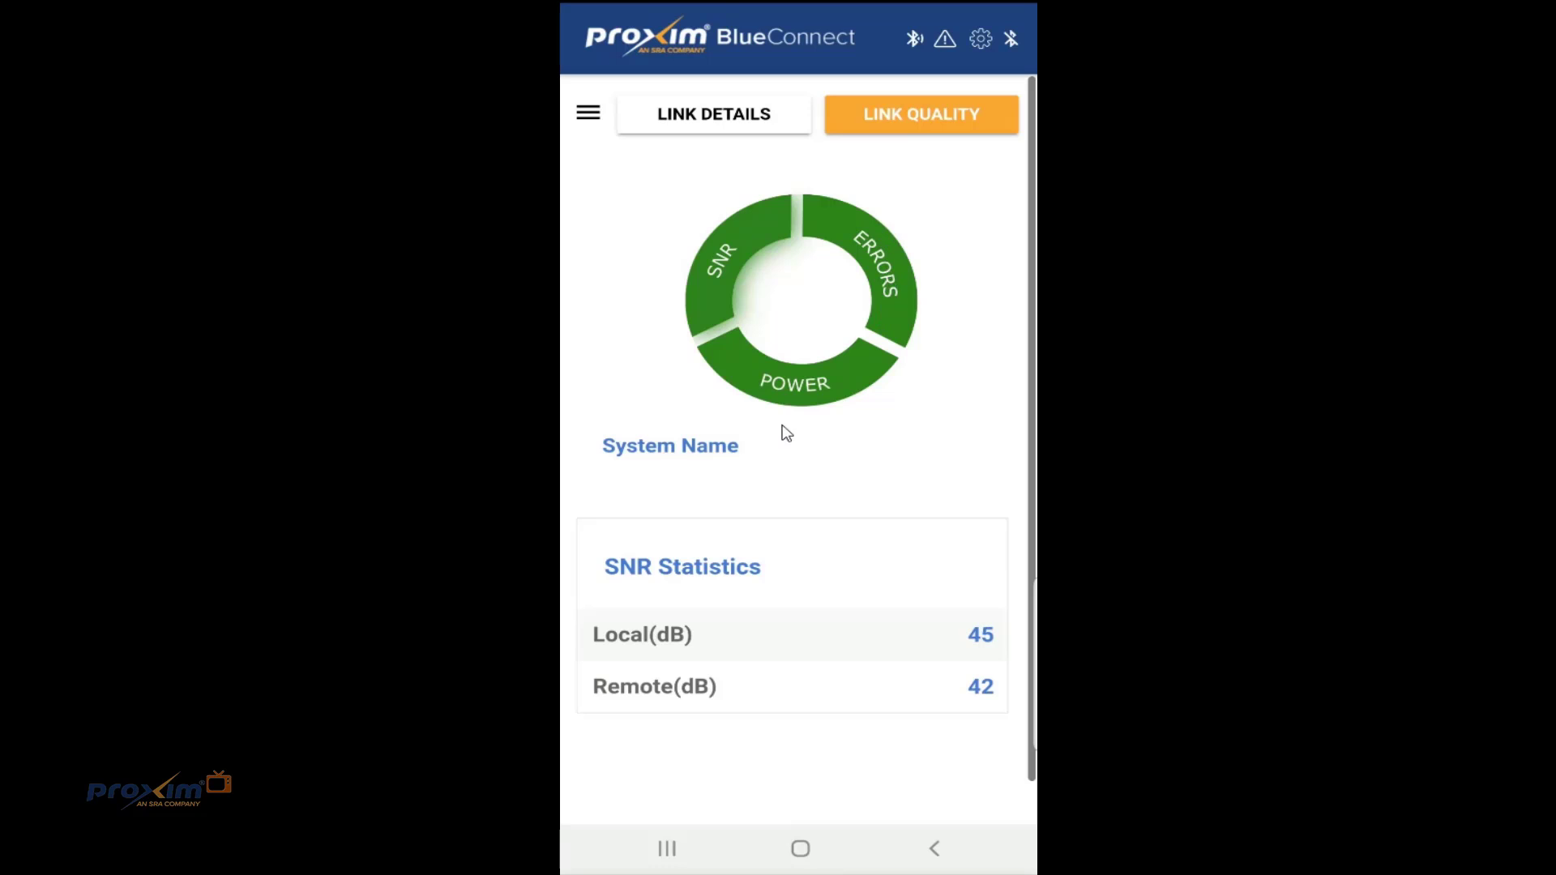
{"action": "left_click", "coordinate": [889, 277]}
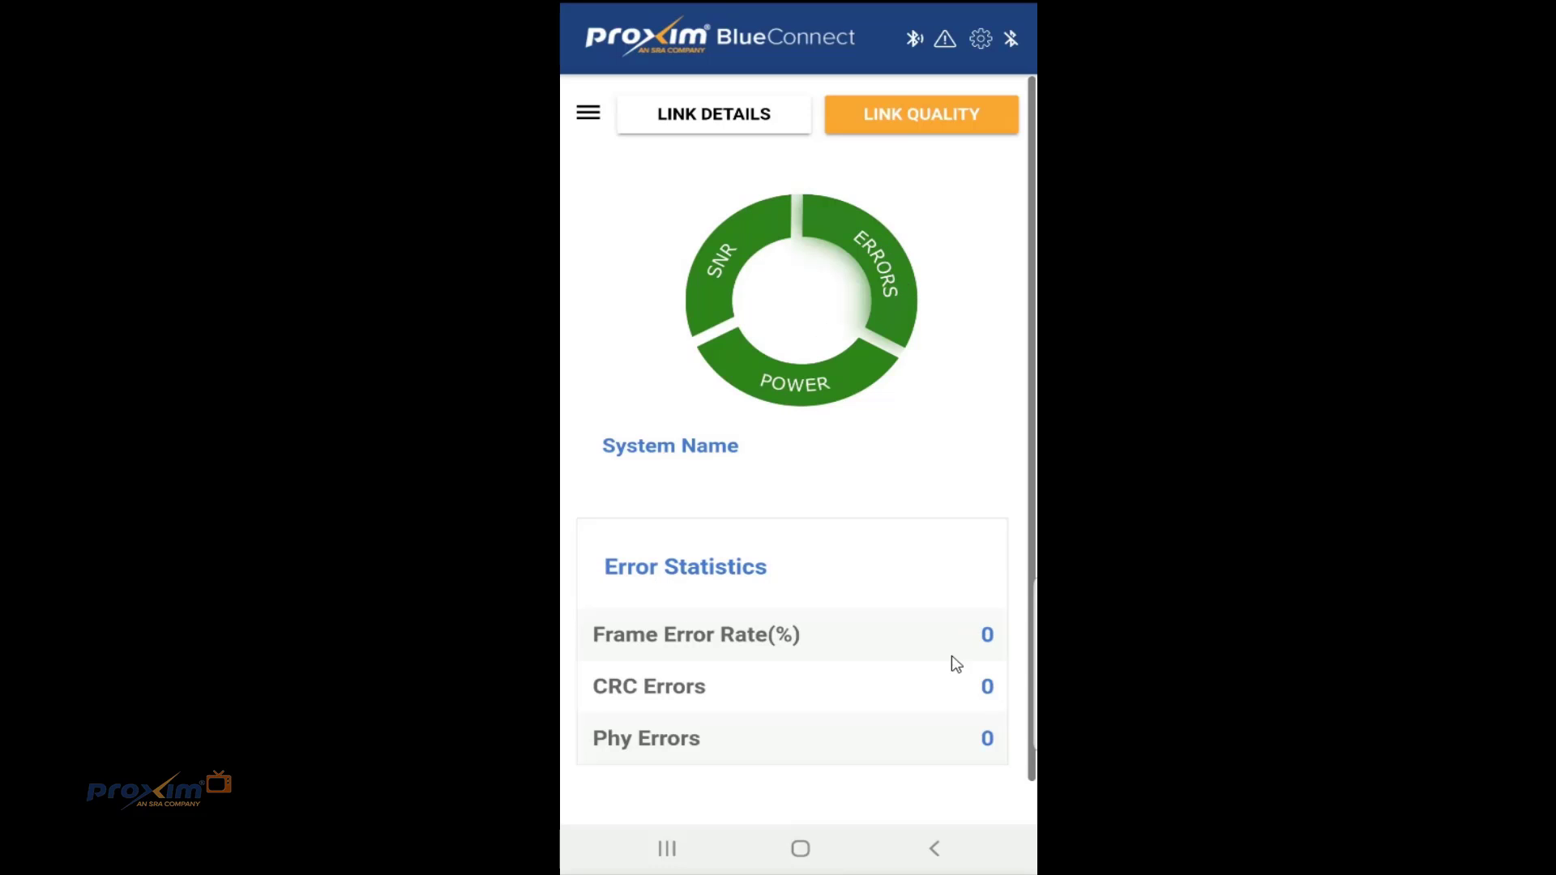
{"action": "scroll", "coordinate": [940, 663], "scroll_direction": "down", "scroll_amount": 1}
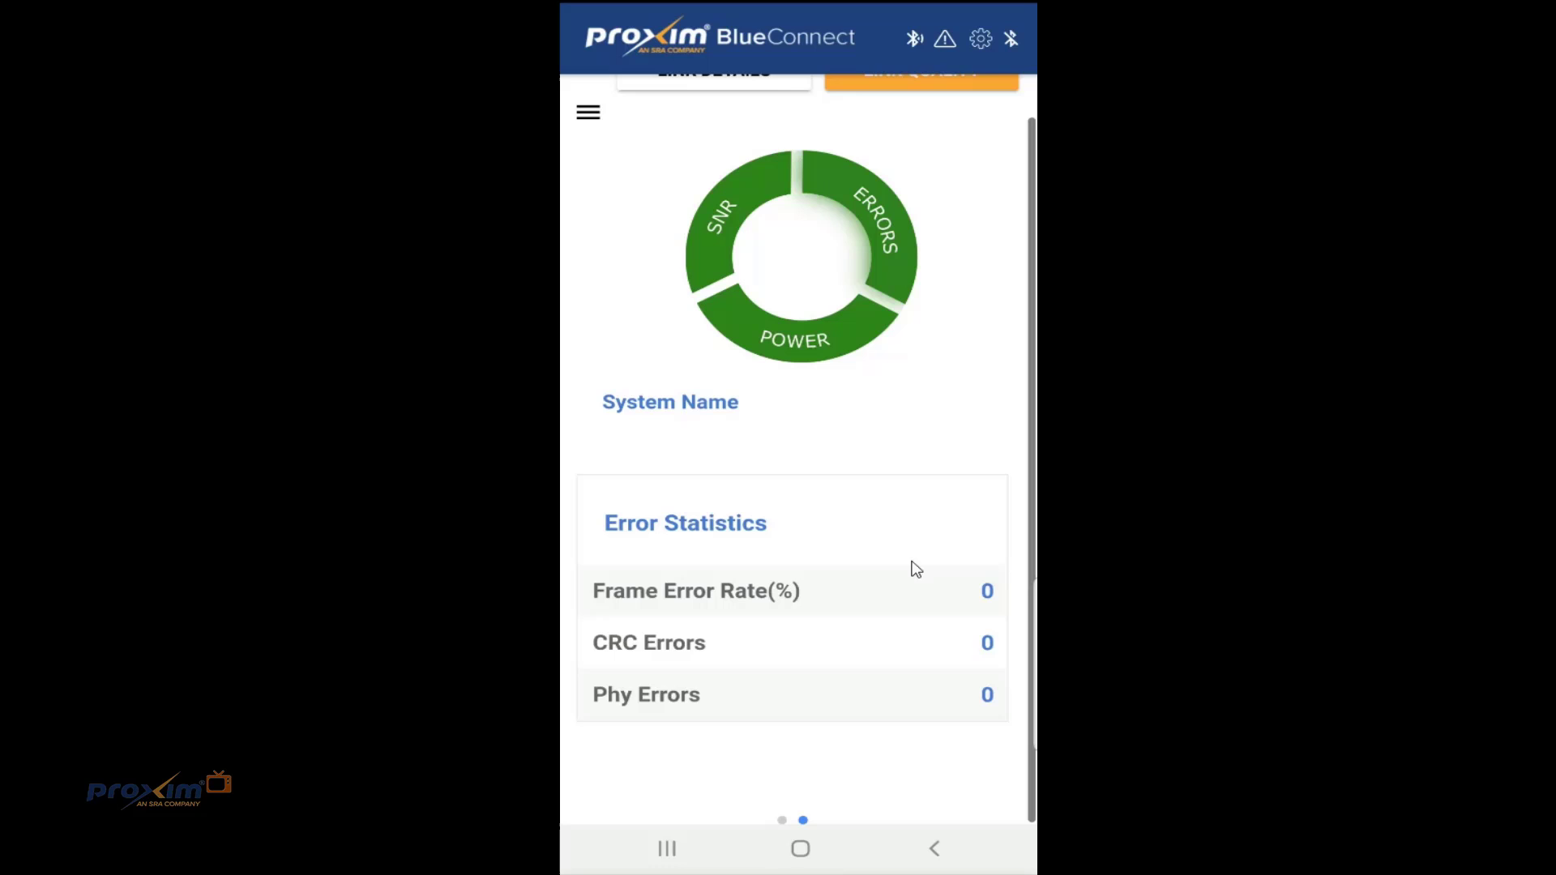
{"action": "scroll", "coordinate": [841, 681], "scroll_direction": "up", "scroll_amount": 1}
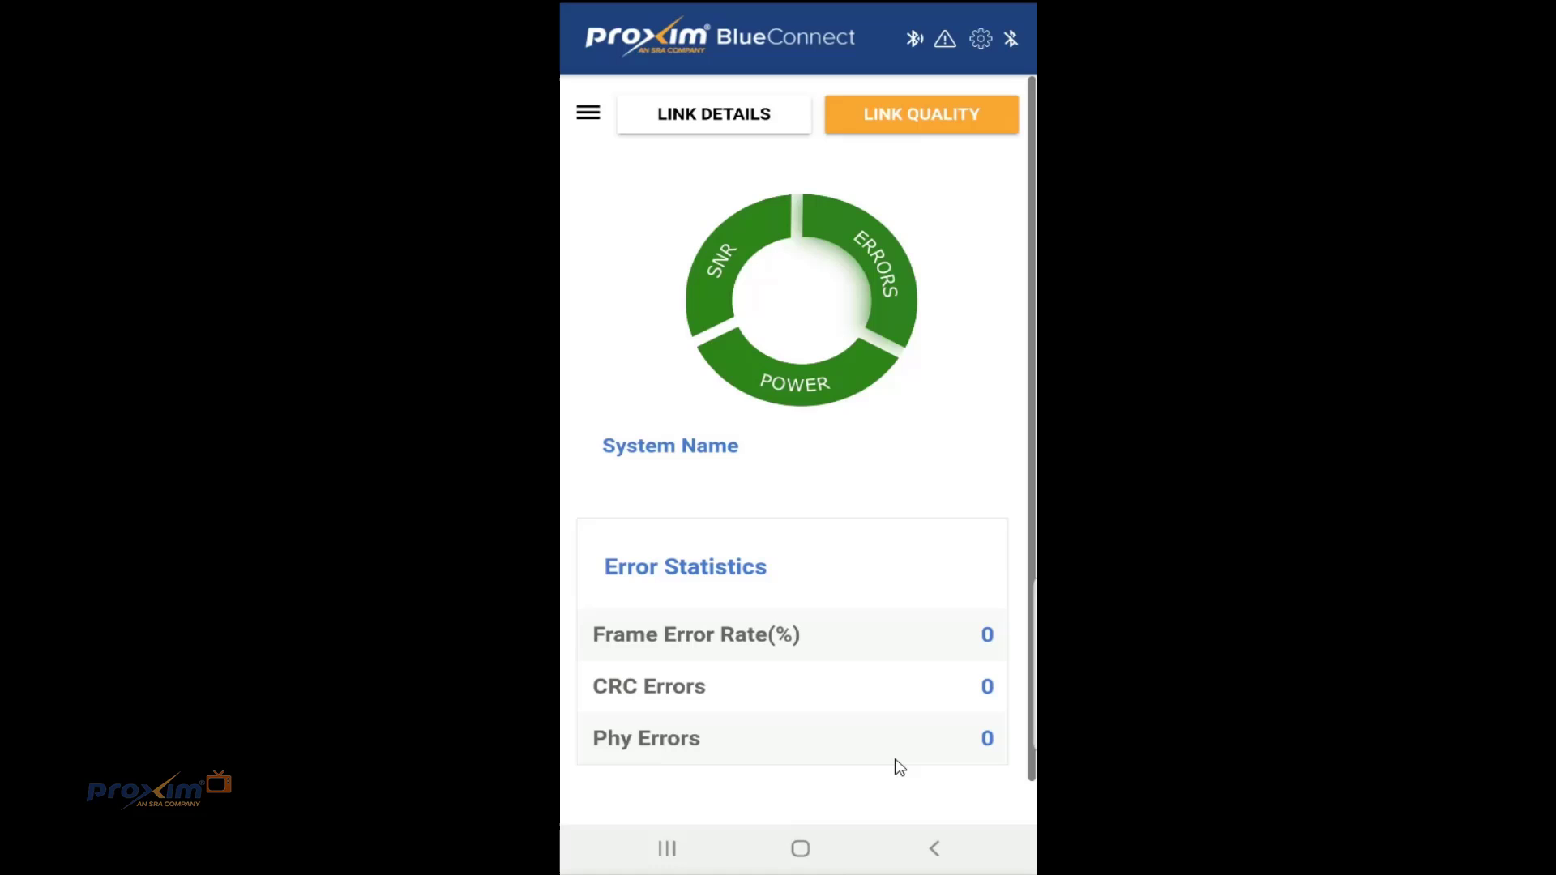
{"action": "left_click", "coordinate": [799, 386]}
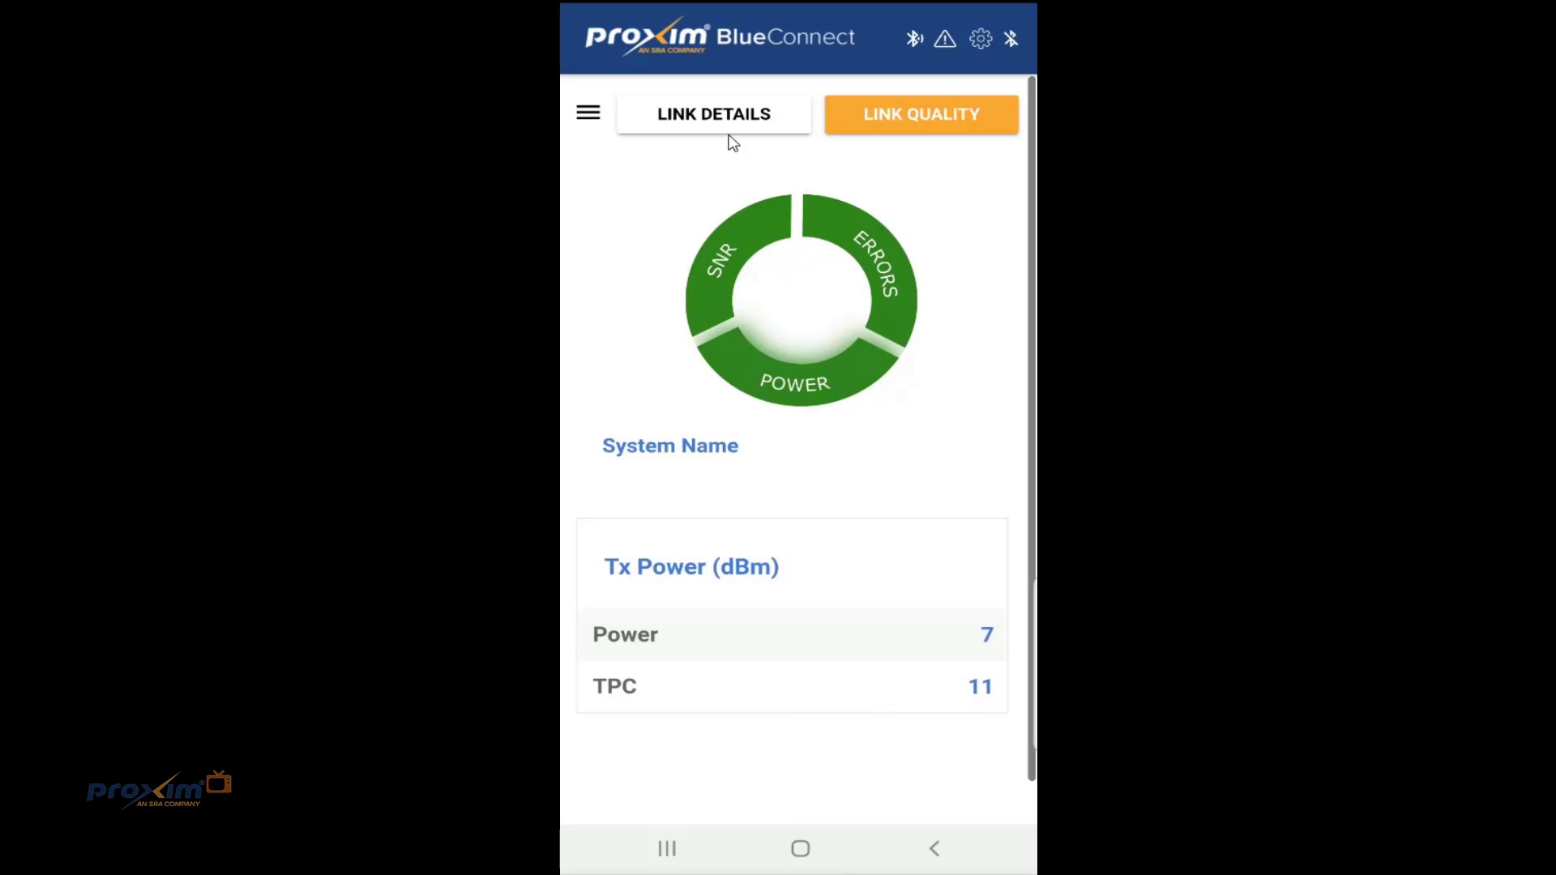
Review and dismiss the Default Passwords list, then briefly visit app settings and return to Link Quality
{"action": "left_click", "coordinate": [944, 40]}
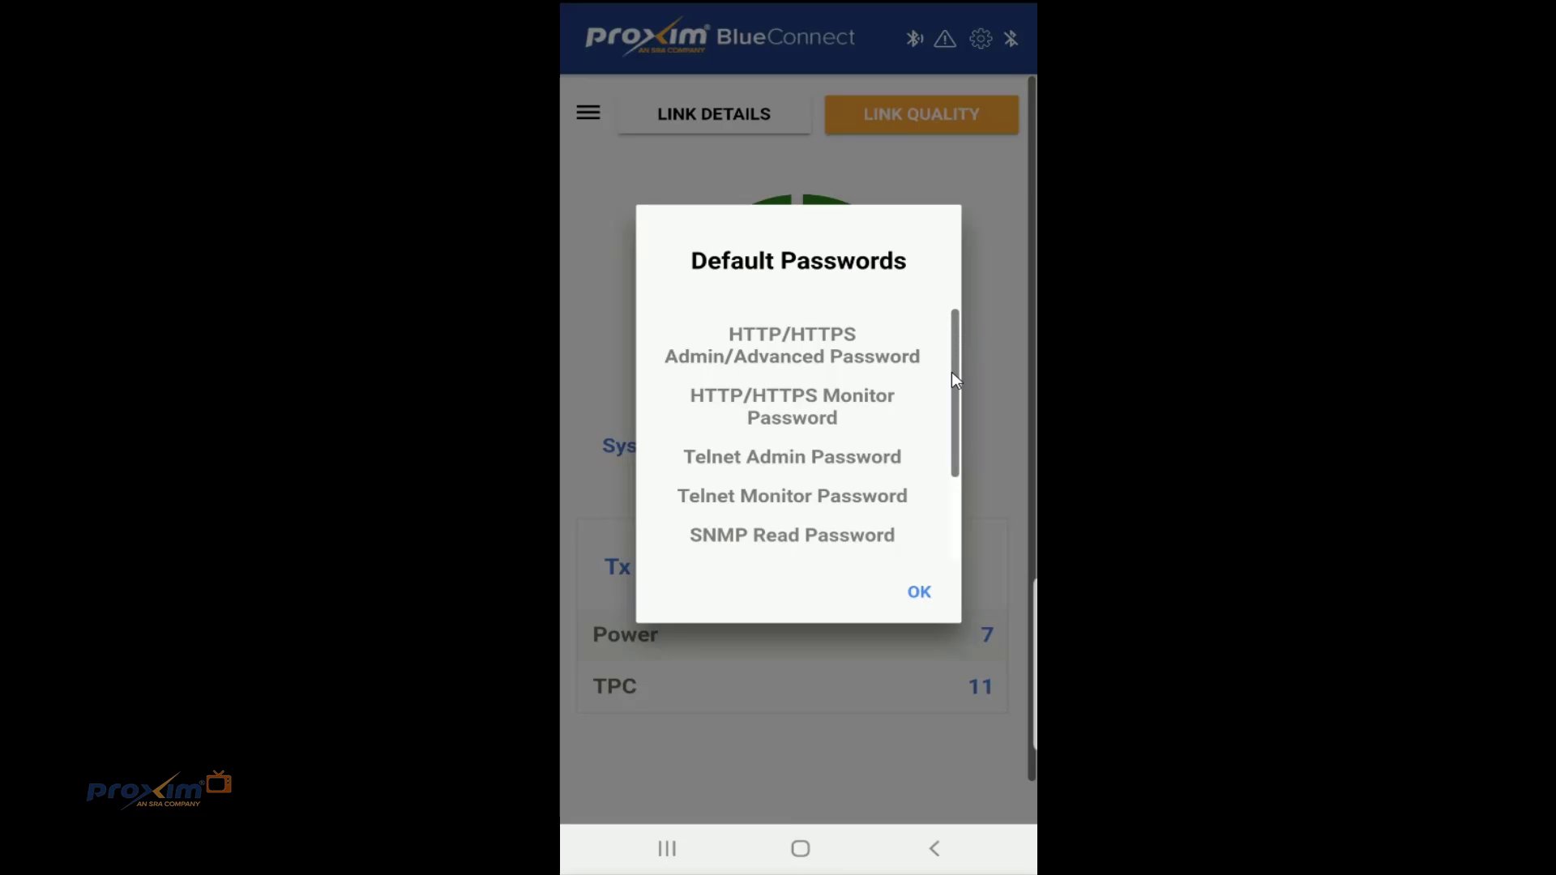
{"action": "scroll", "coordinate": [951, 372], "scroll_direction": "down", "scroll_amount": 3}
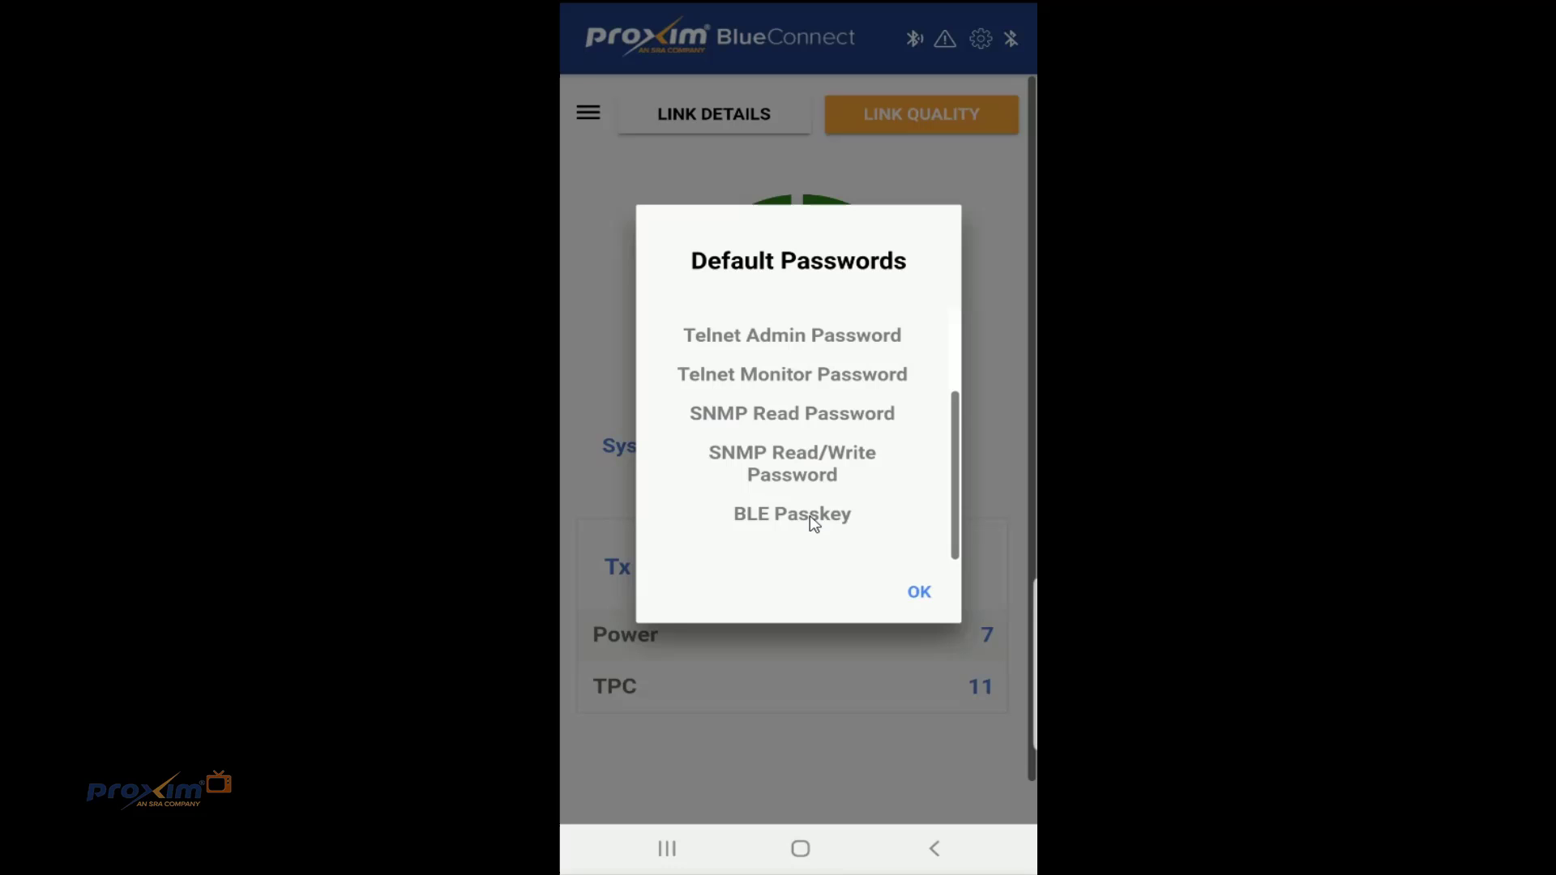
{"action": "left_click", "coordinate": [918, 594]}
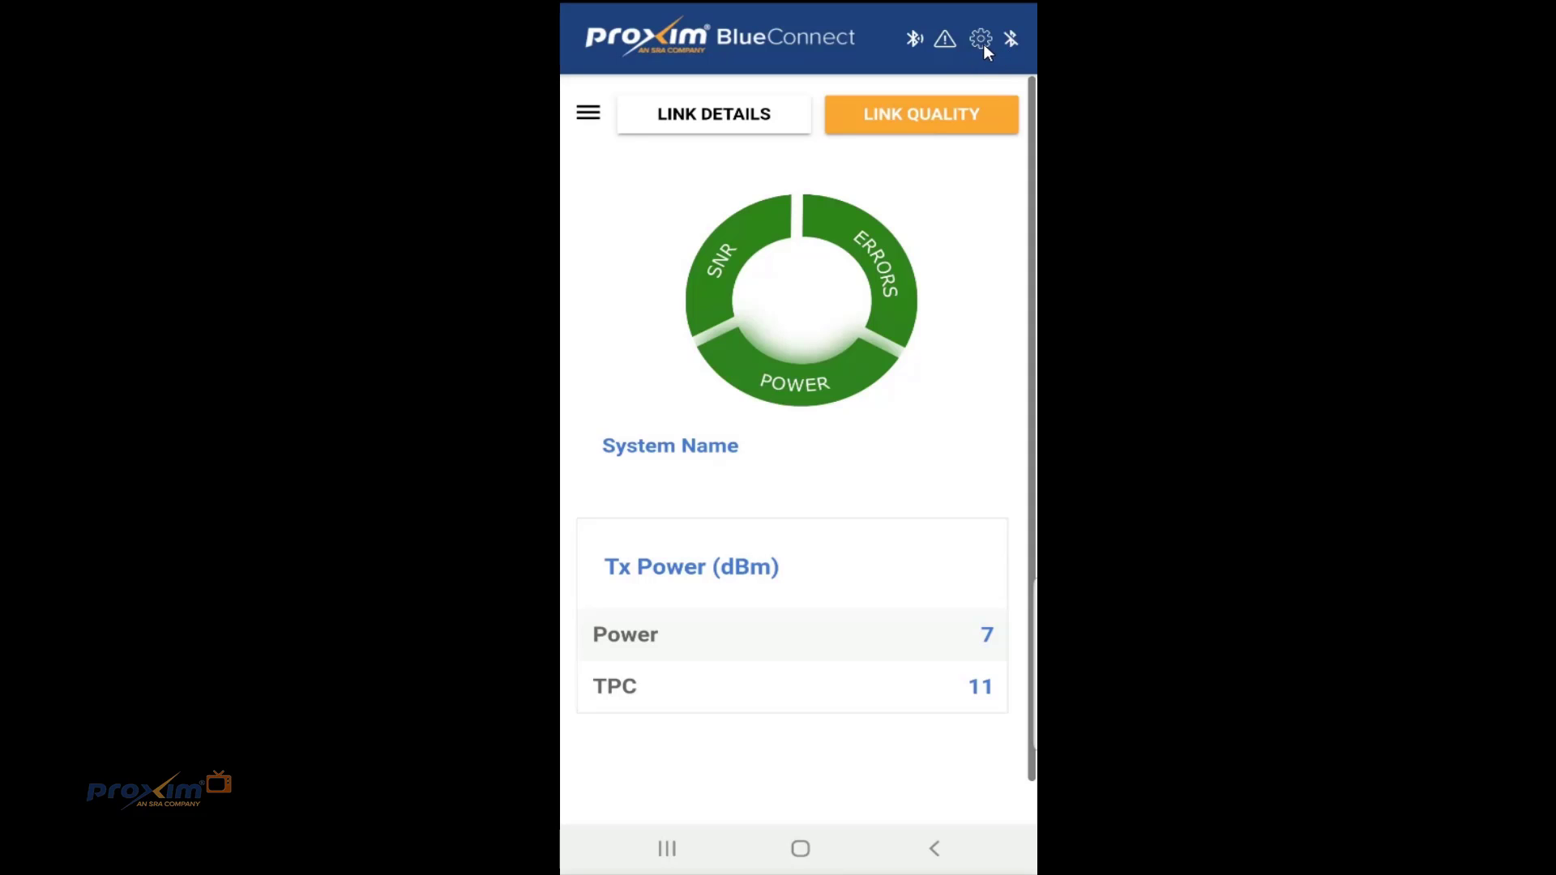
{"action": "left_click", "coordinate": [980, 41]}
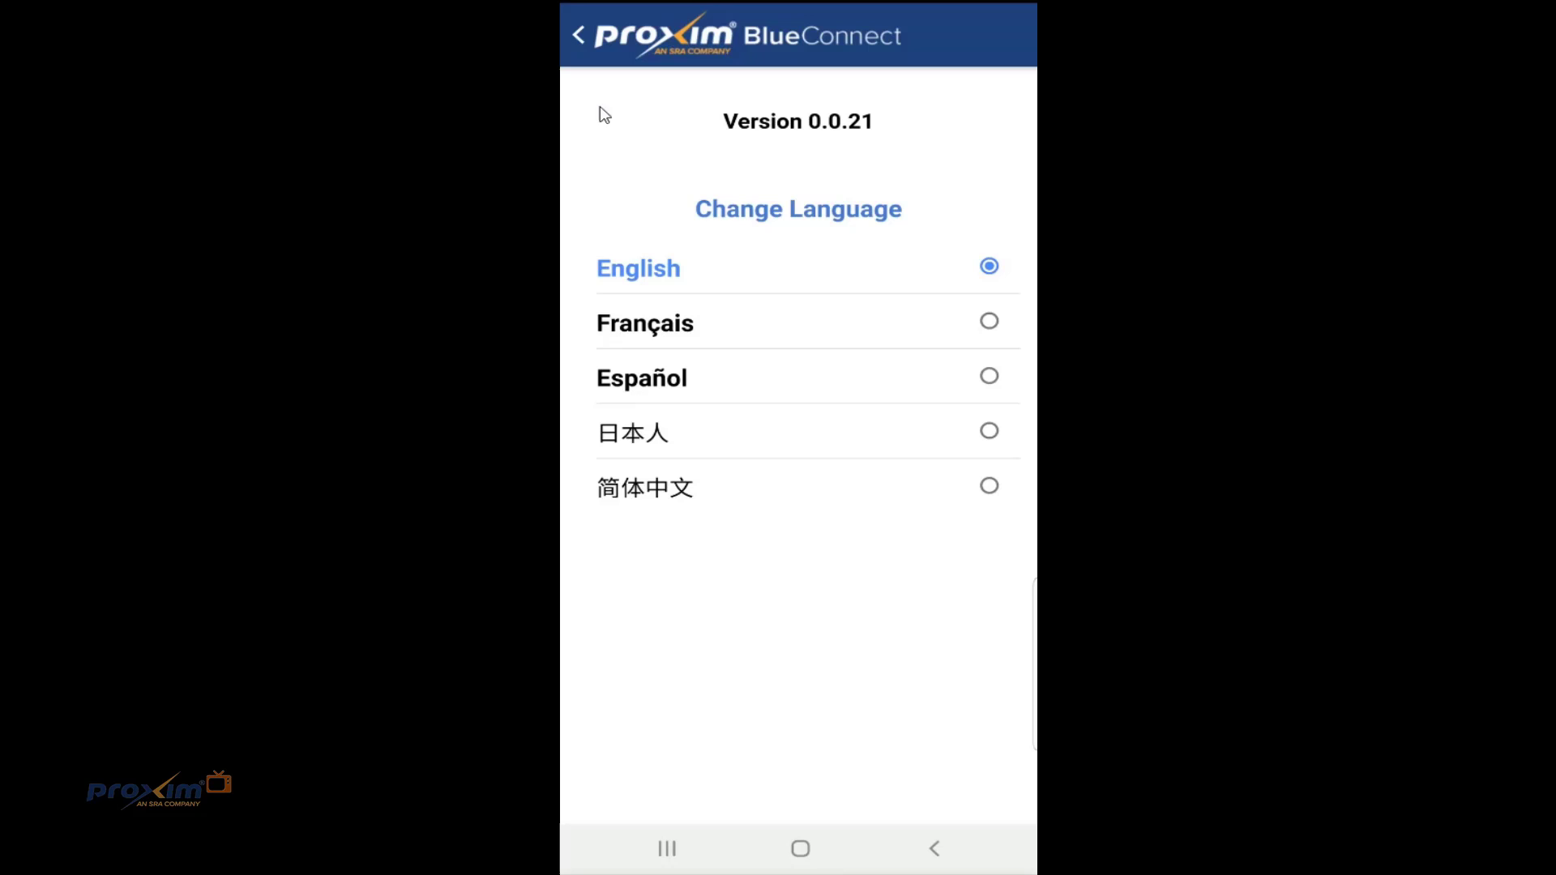
{"action": "right_click", "coordinate": [900, 114]}
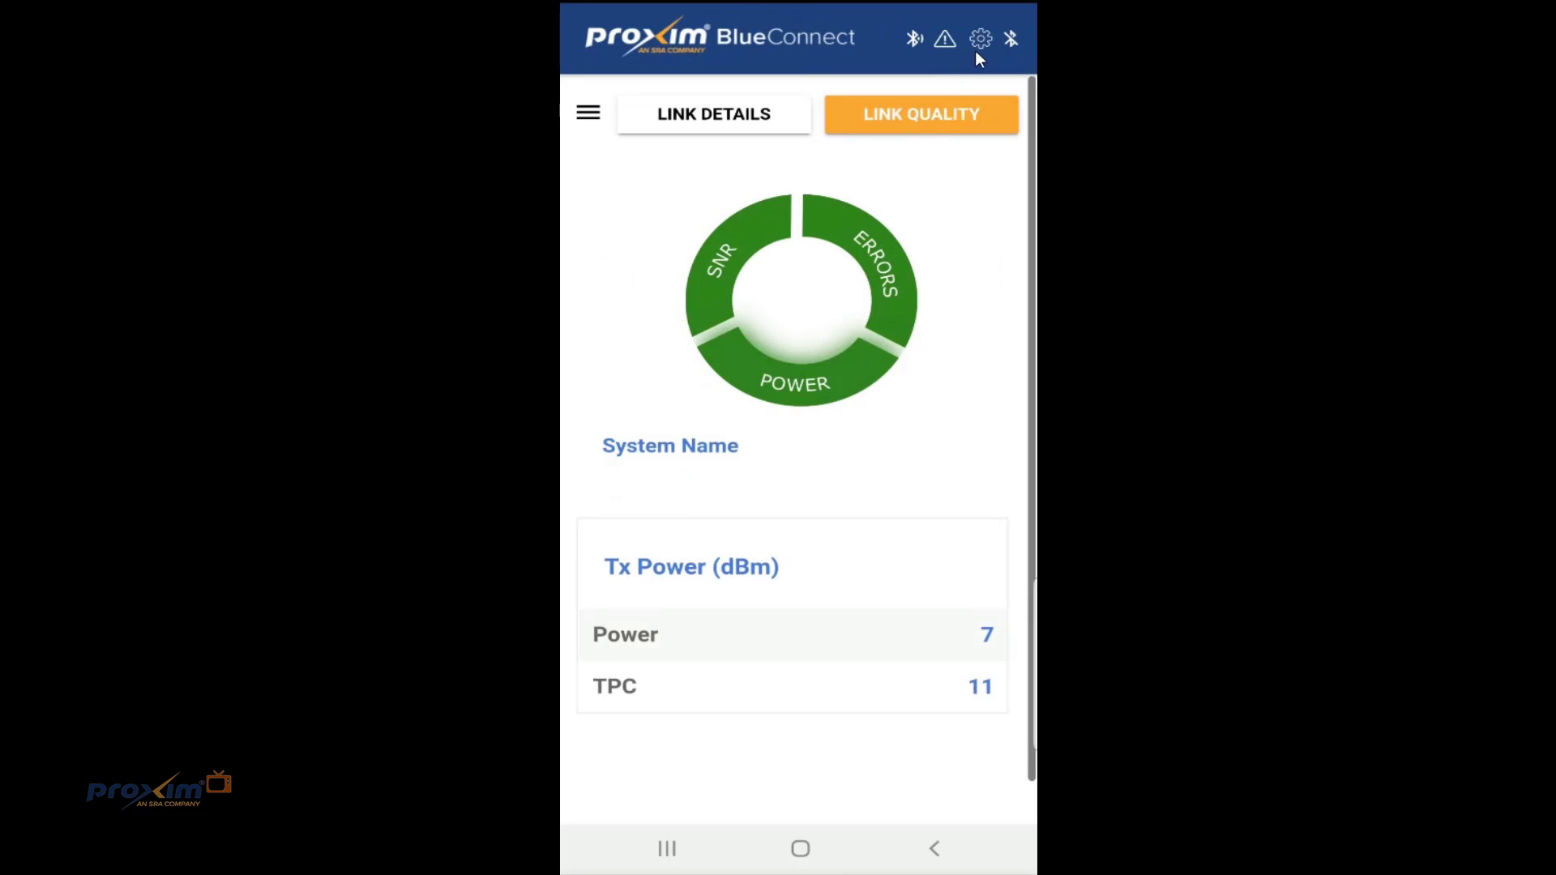
Start a disconnect from the radio, cancel it to stay connected, then tap the Bluetooth icon
{"action": "left_click", "coordinate": [1012, 38]}
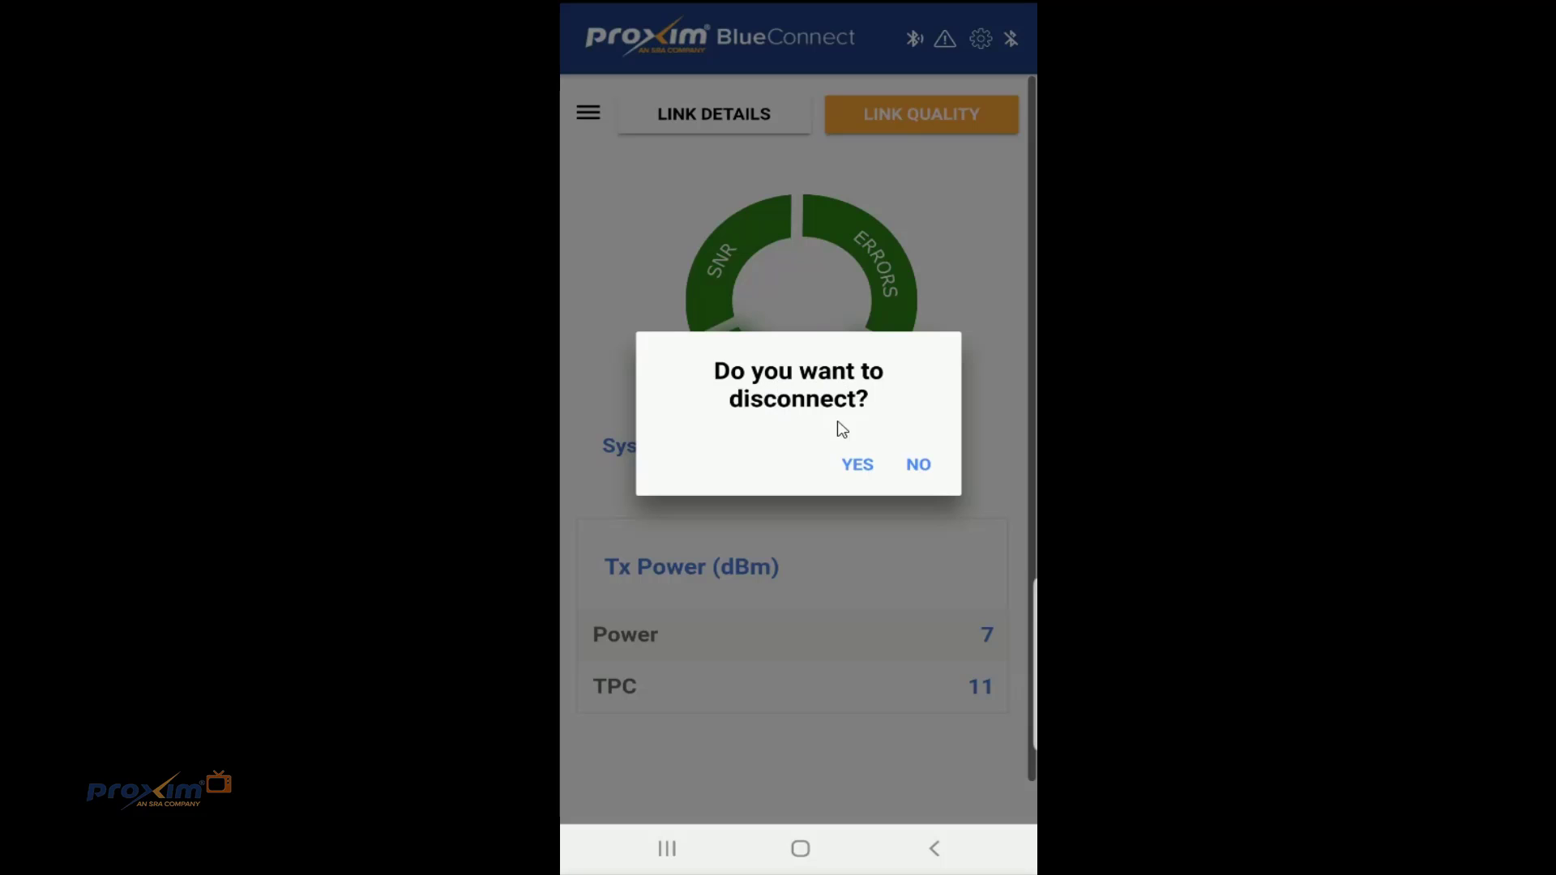
{"action": "left_click", "coordinate": [916, 466]}
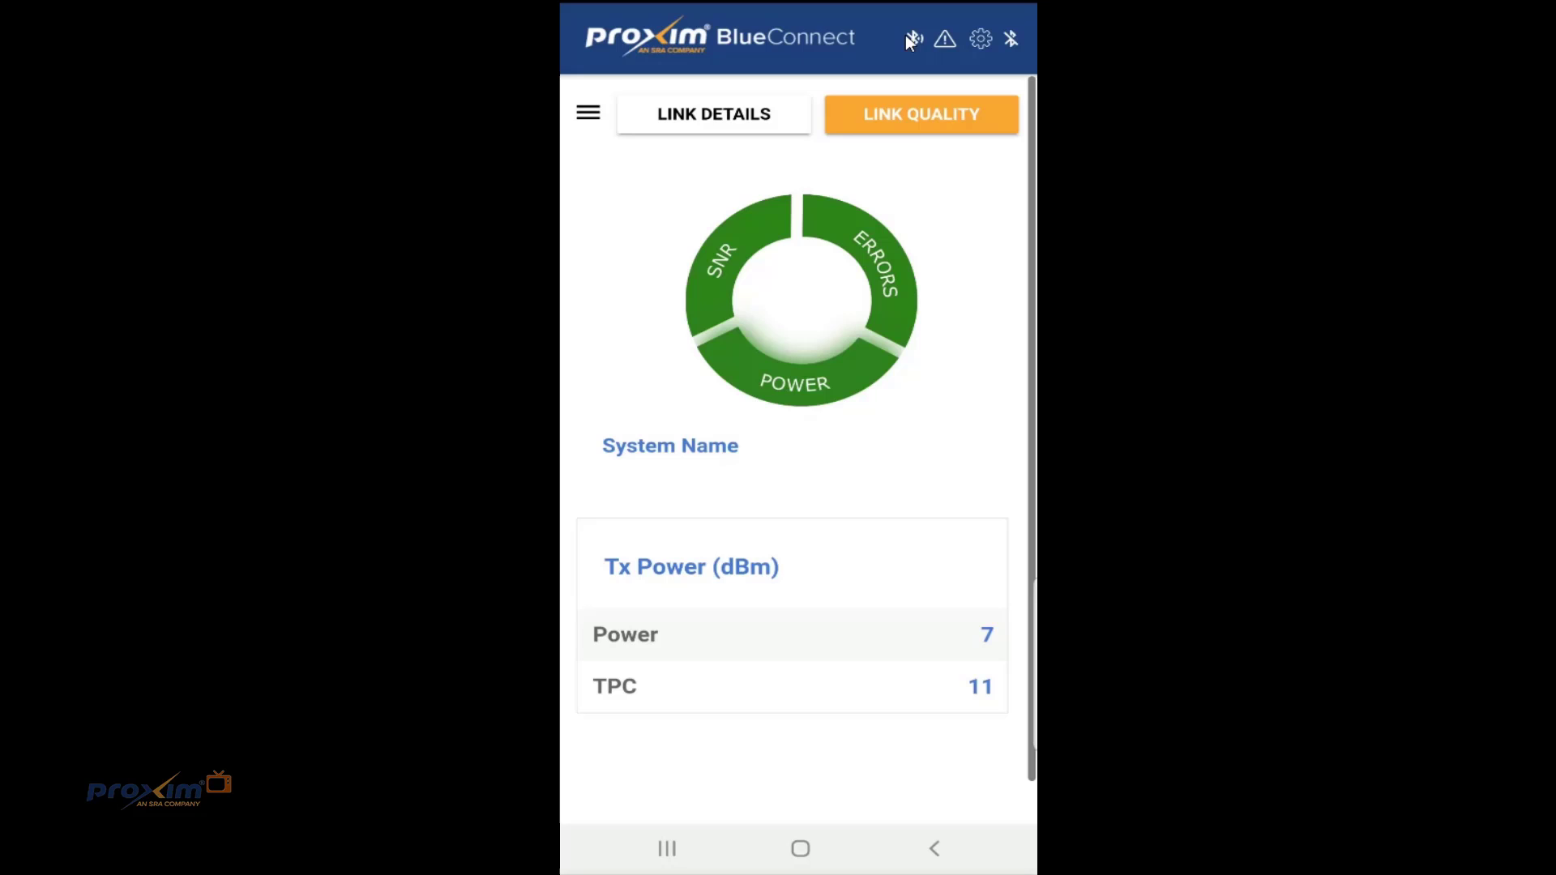
{"action": "left_click", "coordinate": [912, 40]}
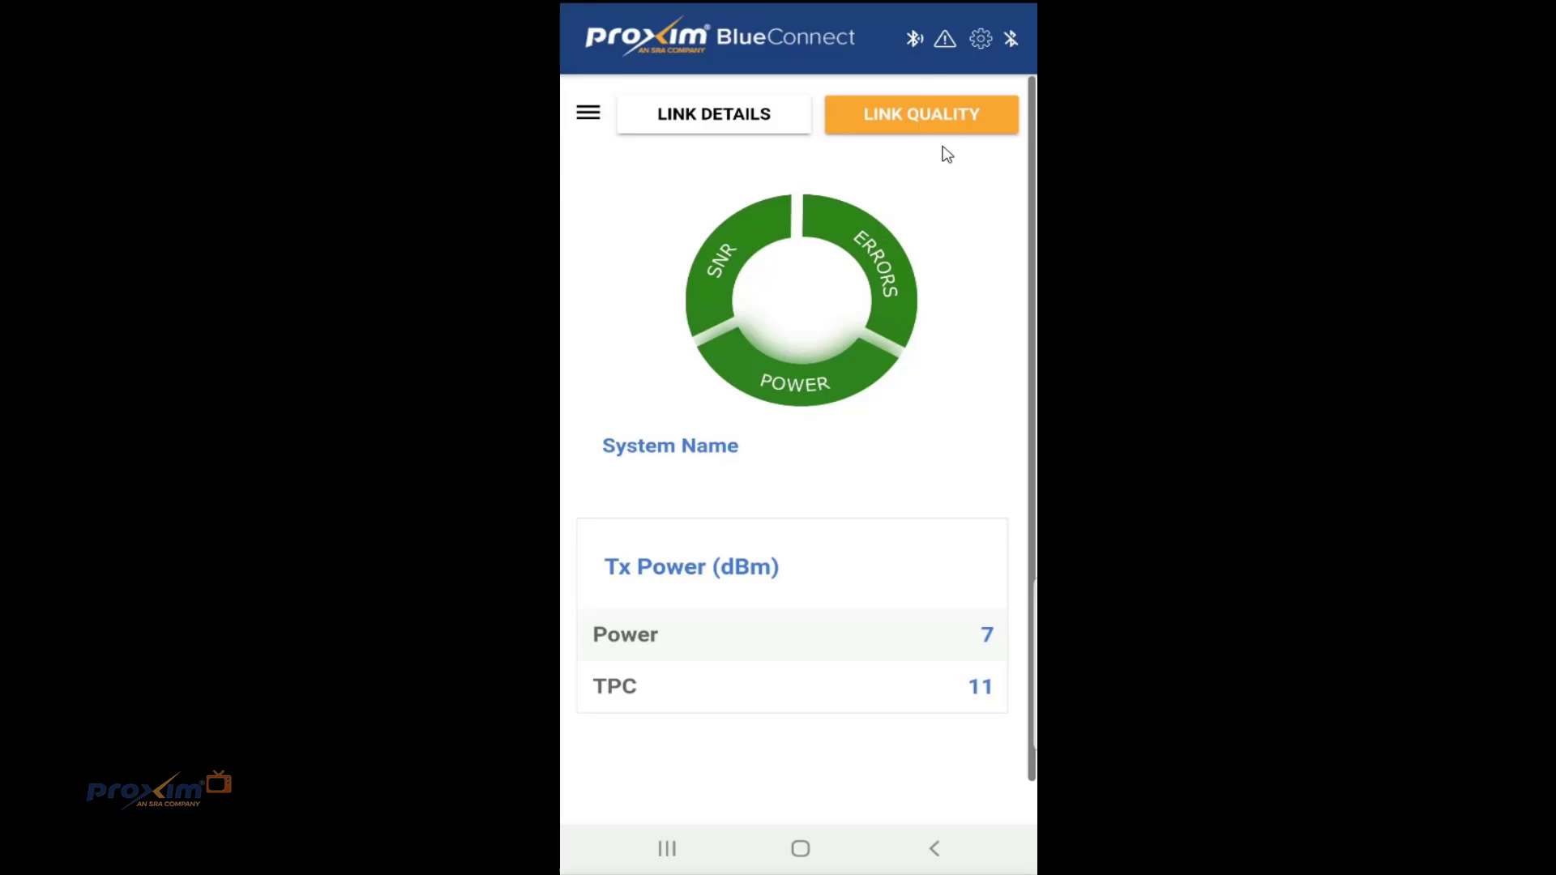